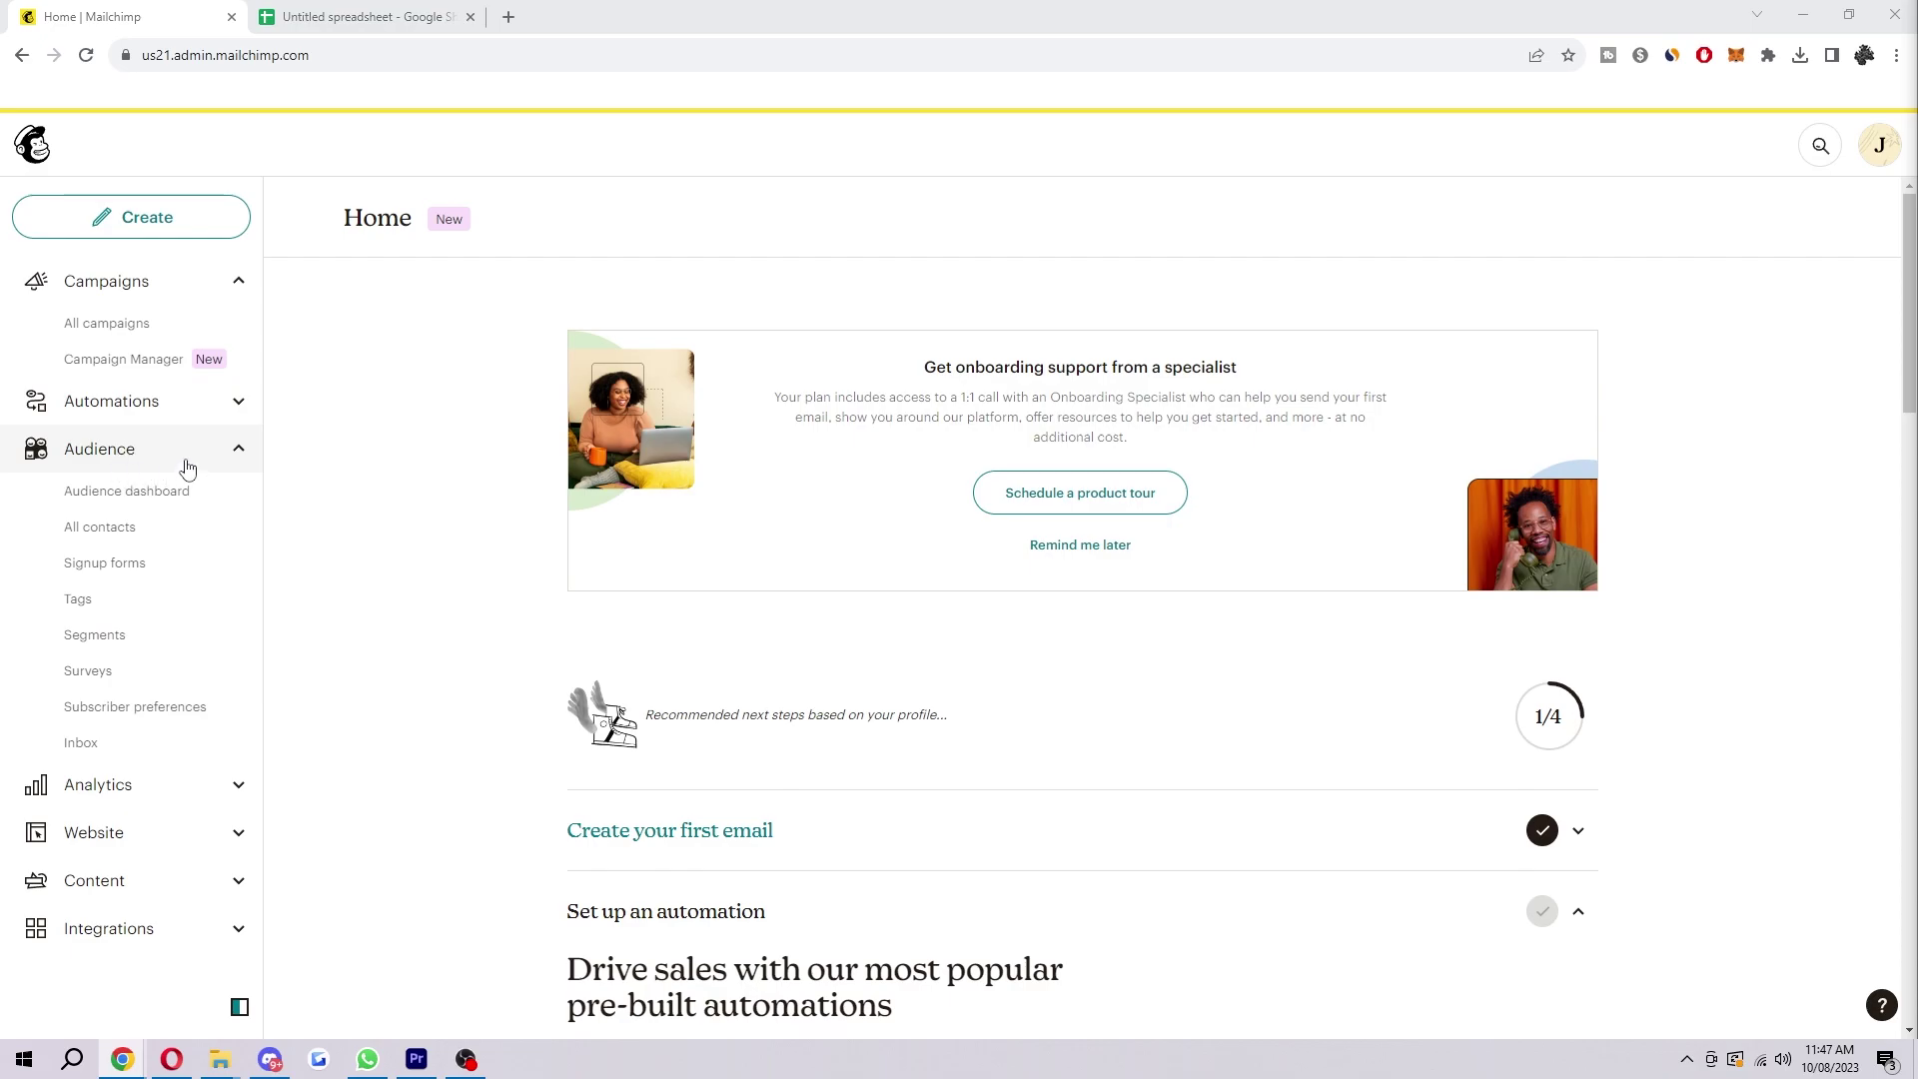
- From the audience contacts, start an import from another service via Add contacts > Import contacts
click(120, 537)
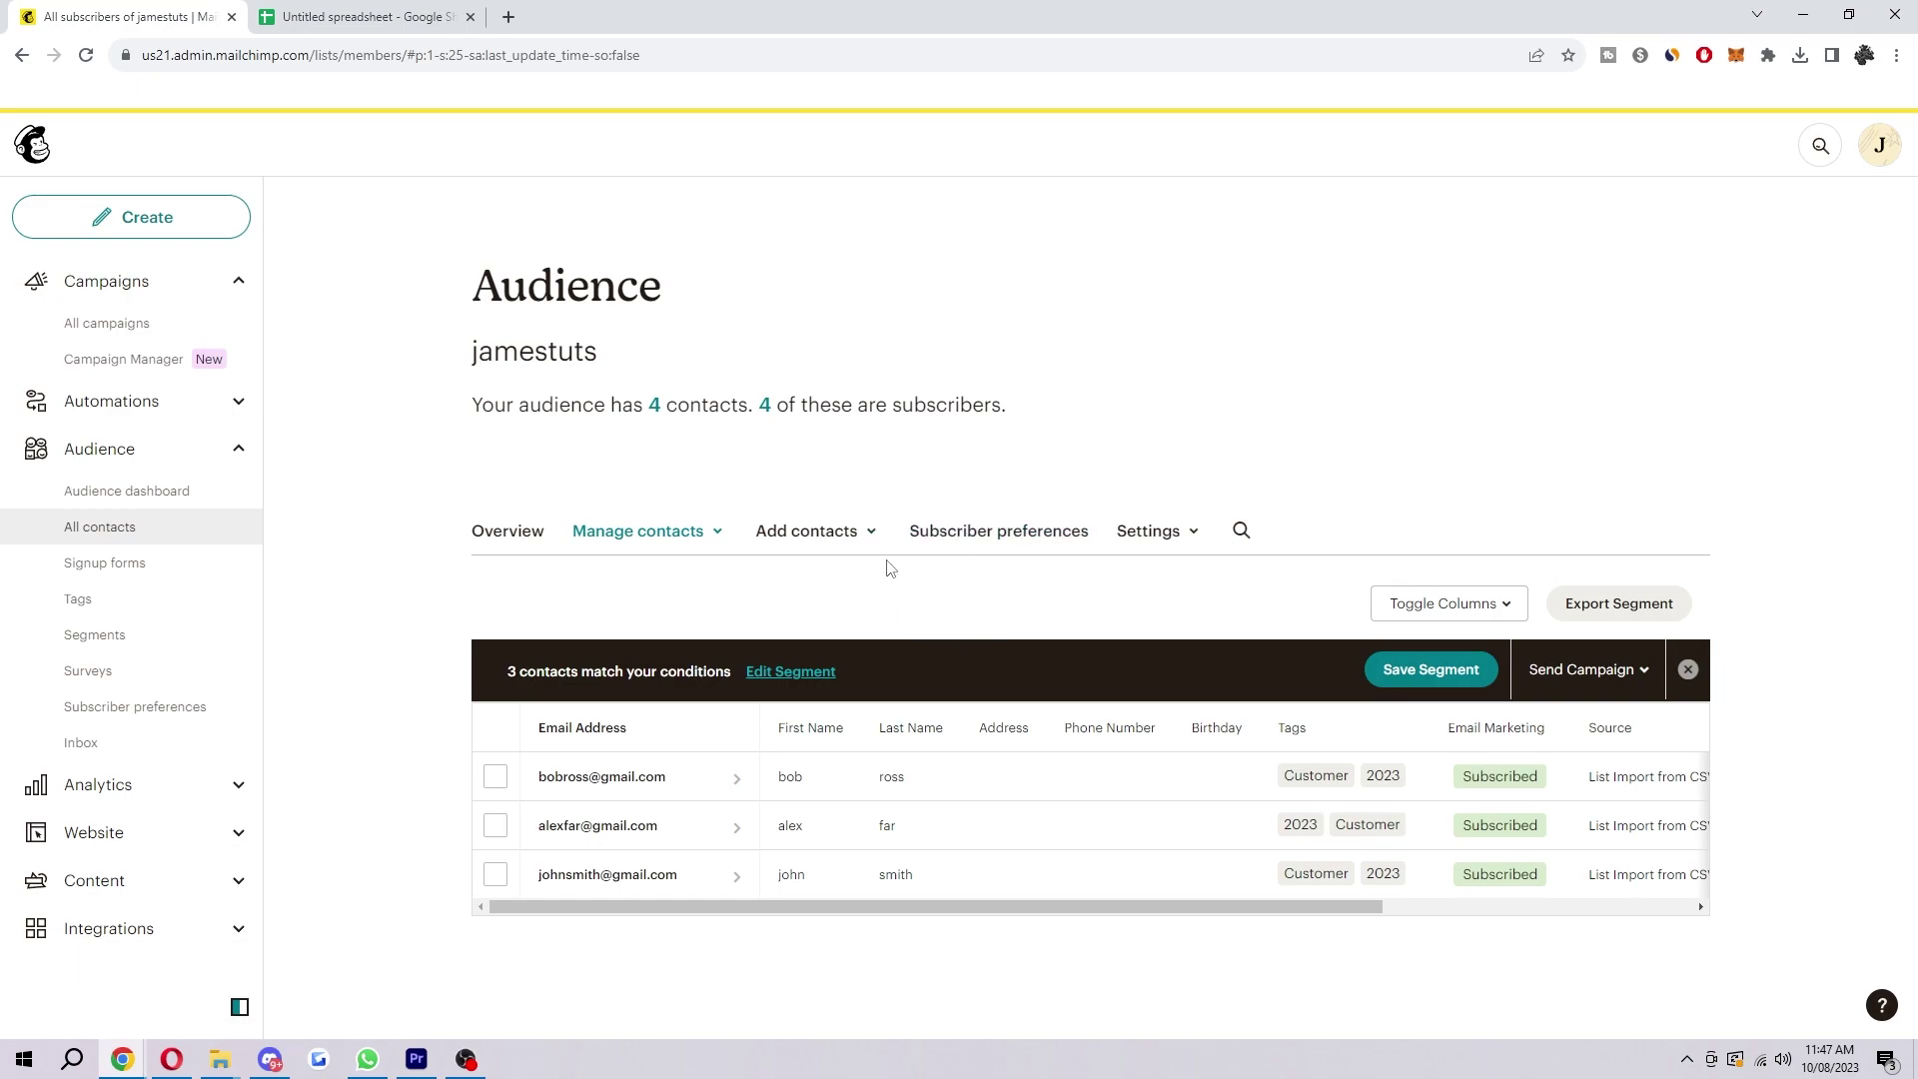
click(792, 542)
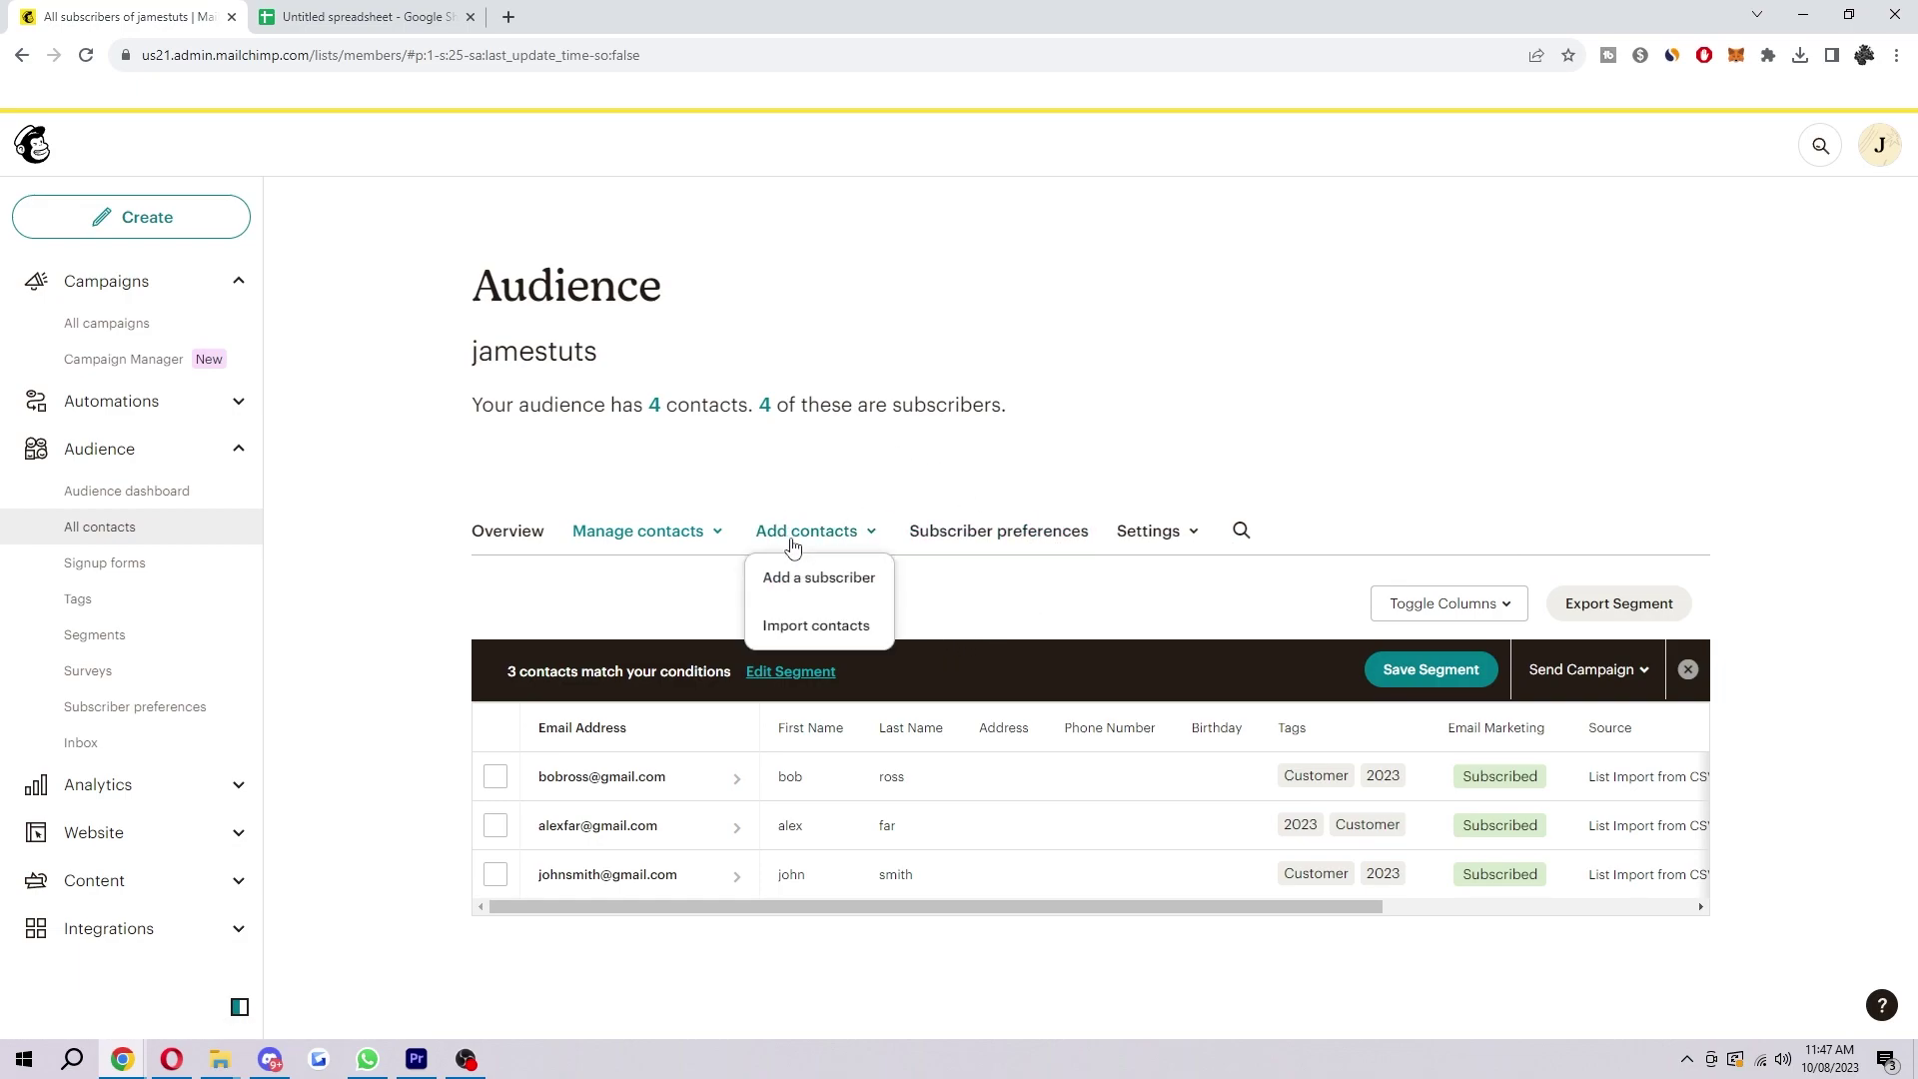
click(836, 627)
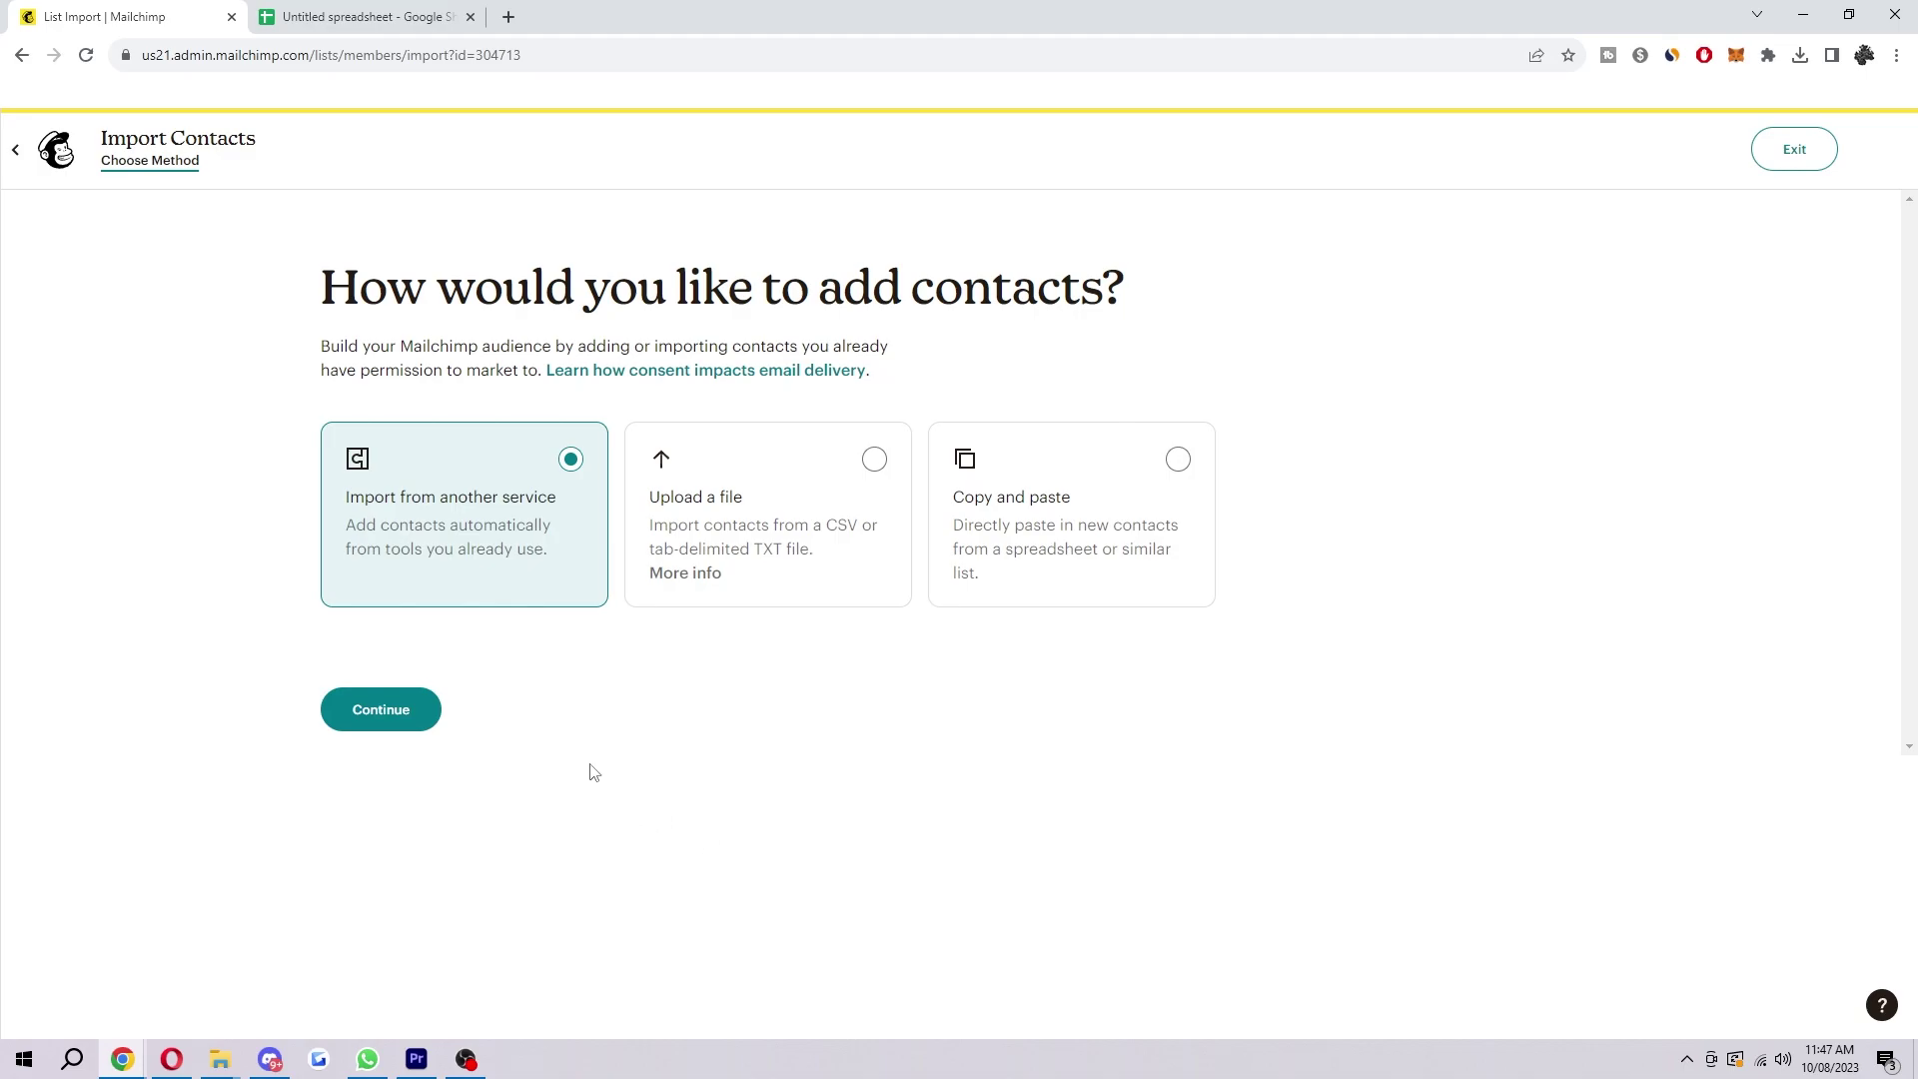
click(411, 708)
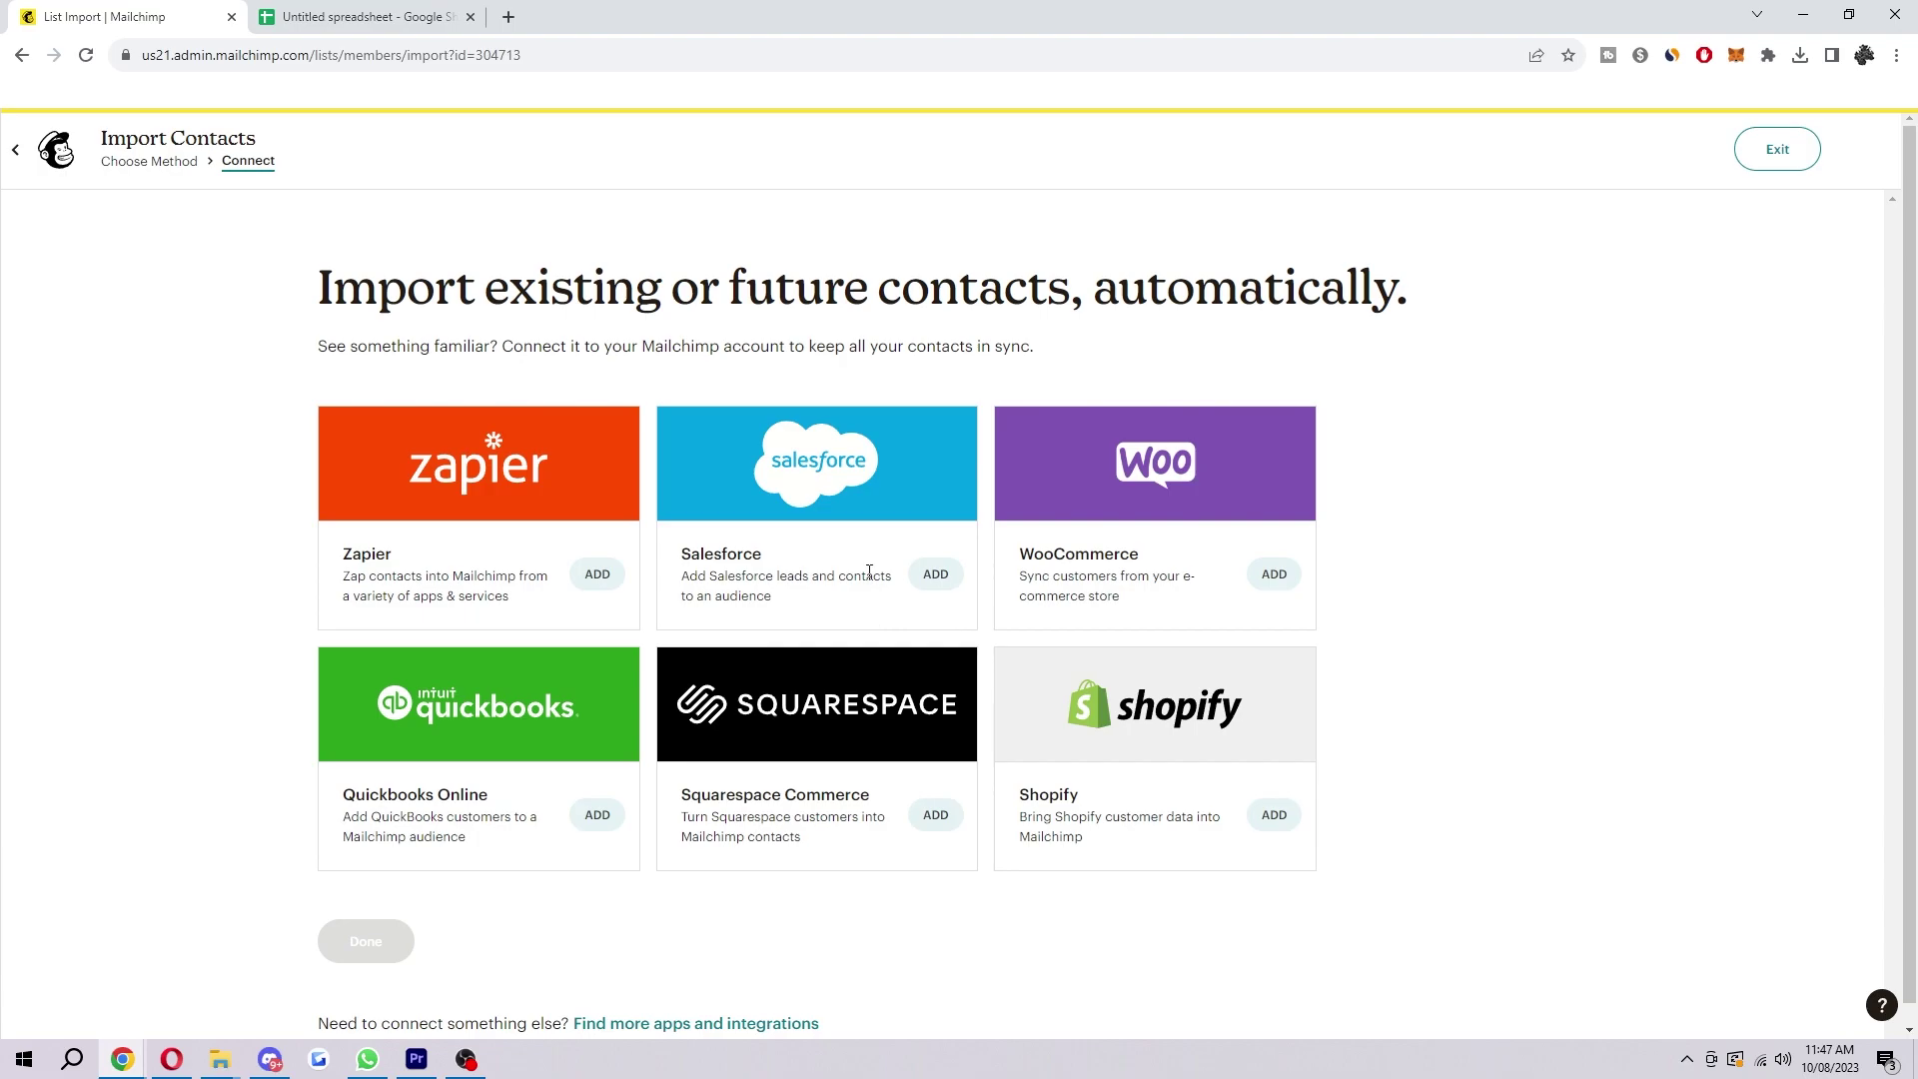
- Exit the current import and restart it with Upload a file as the import method
click(16, 155)
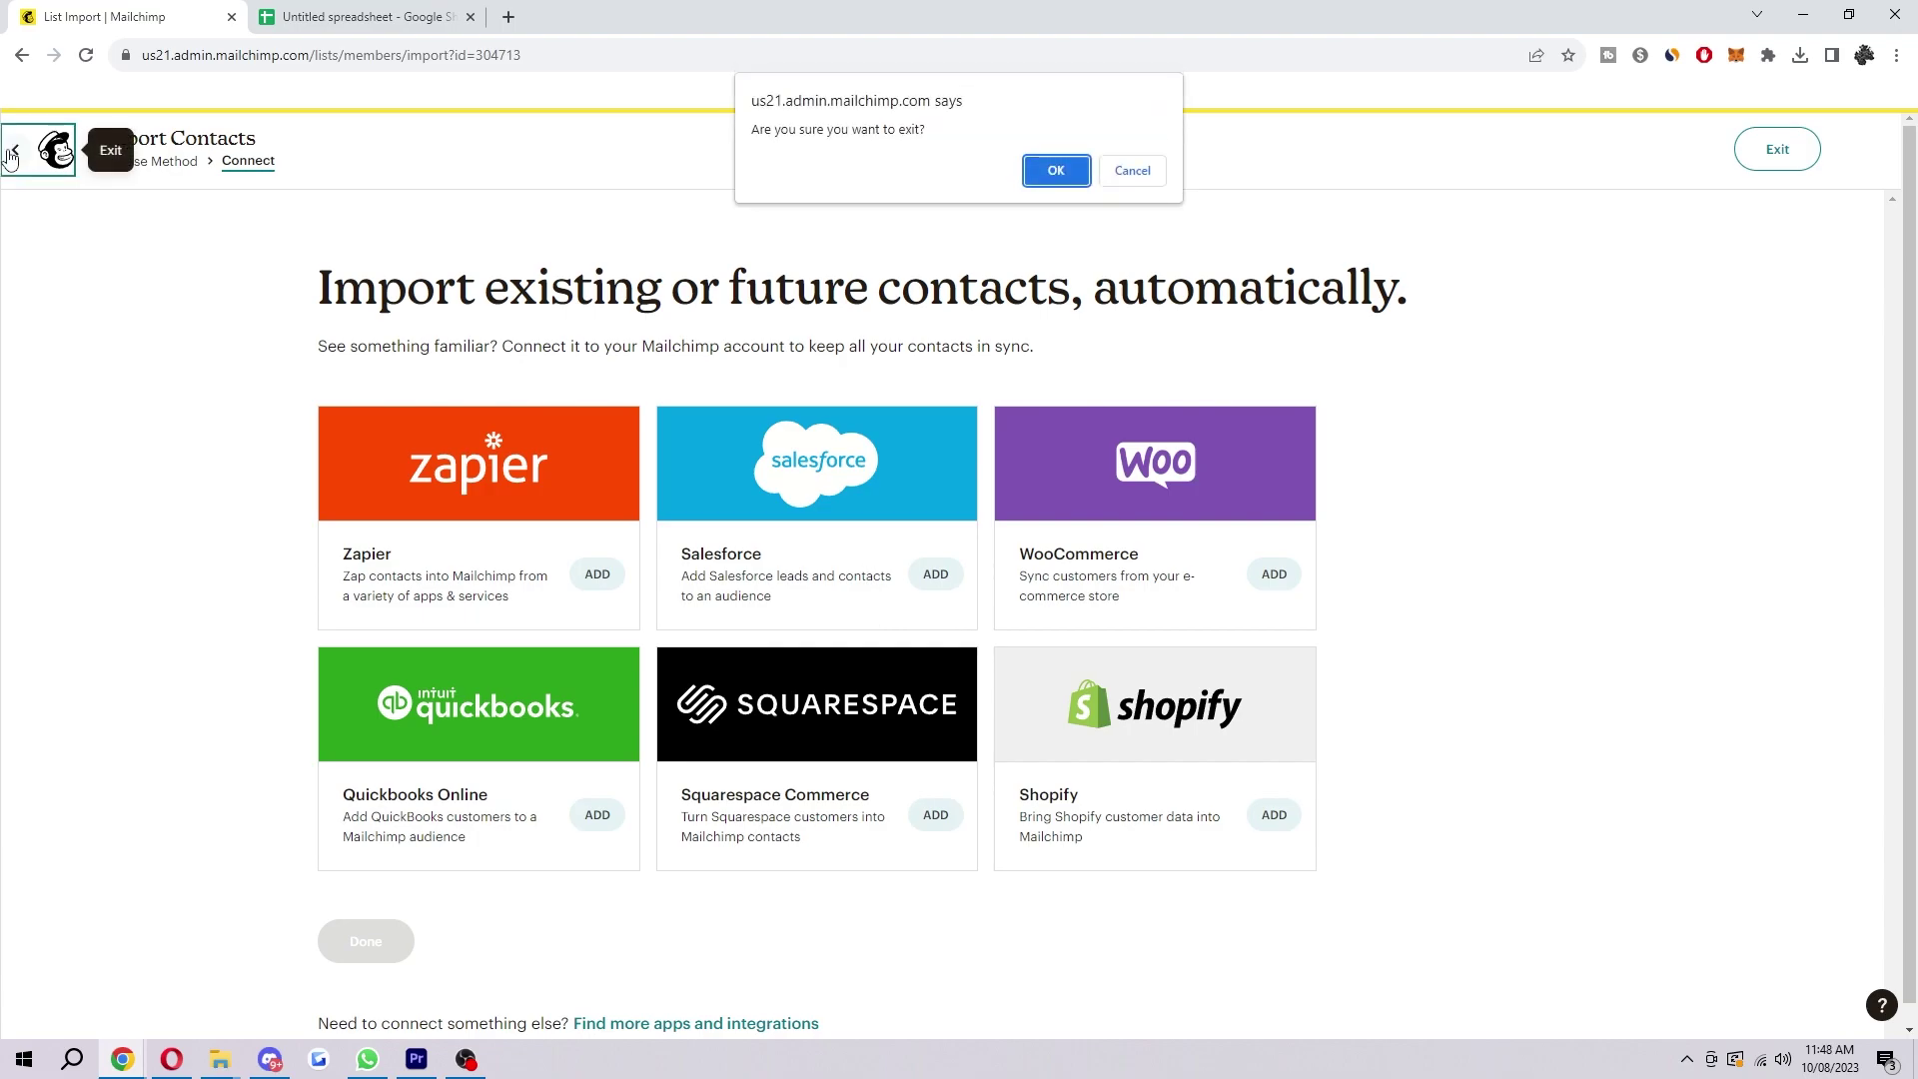
click(1033, 180)
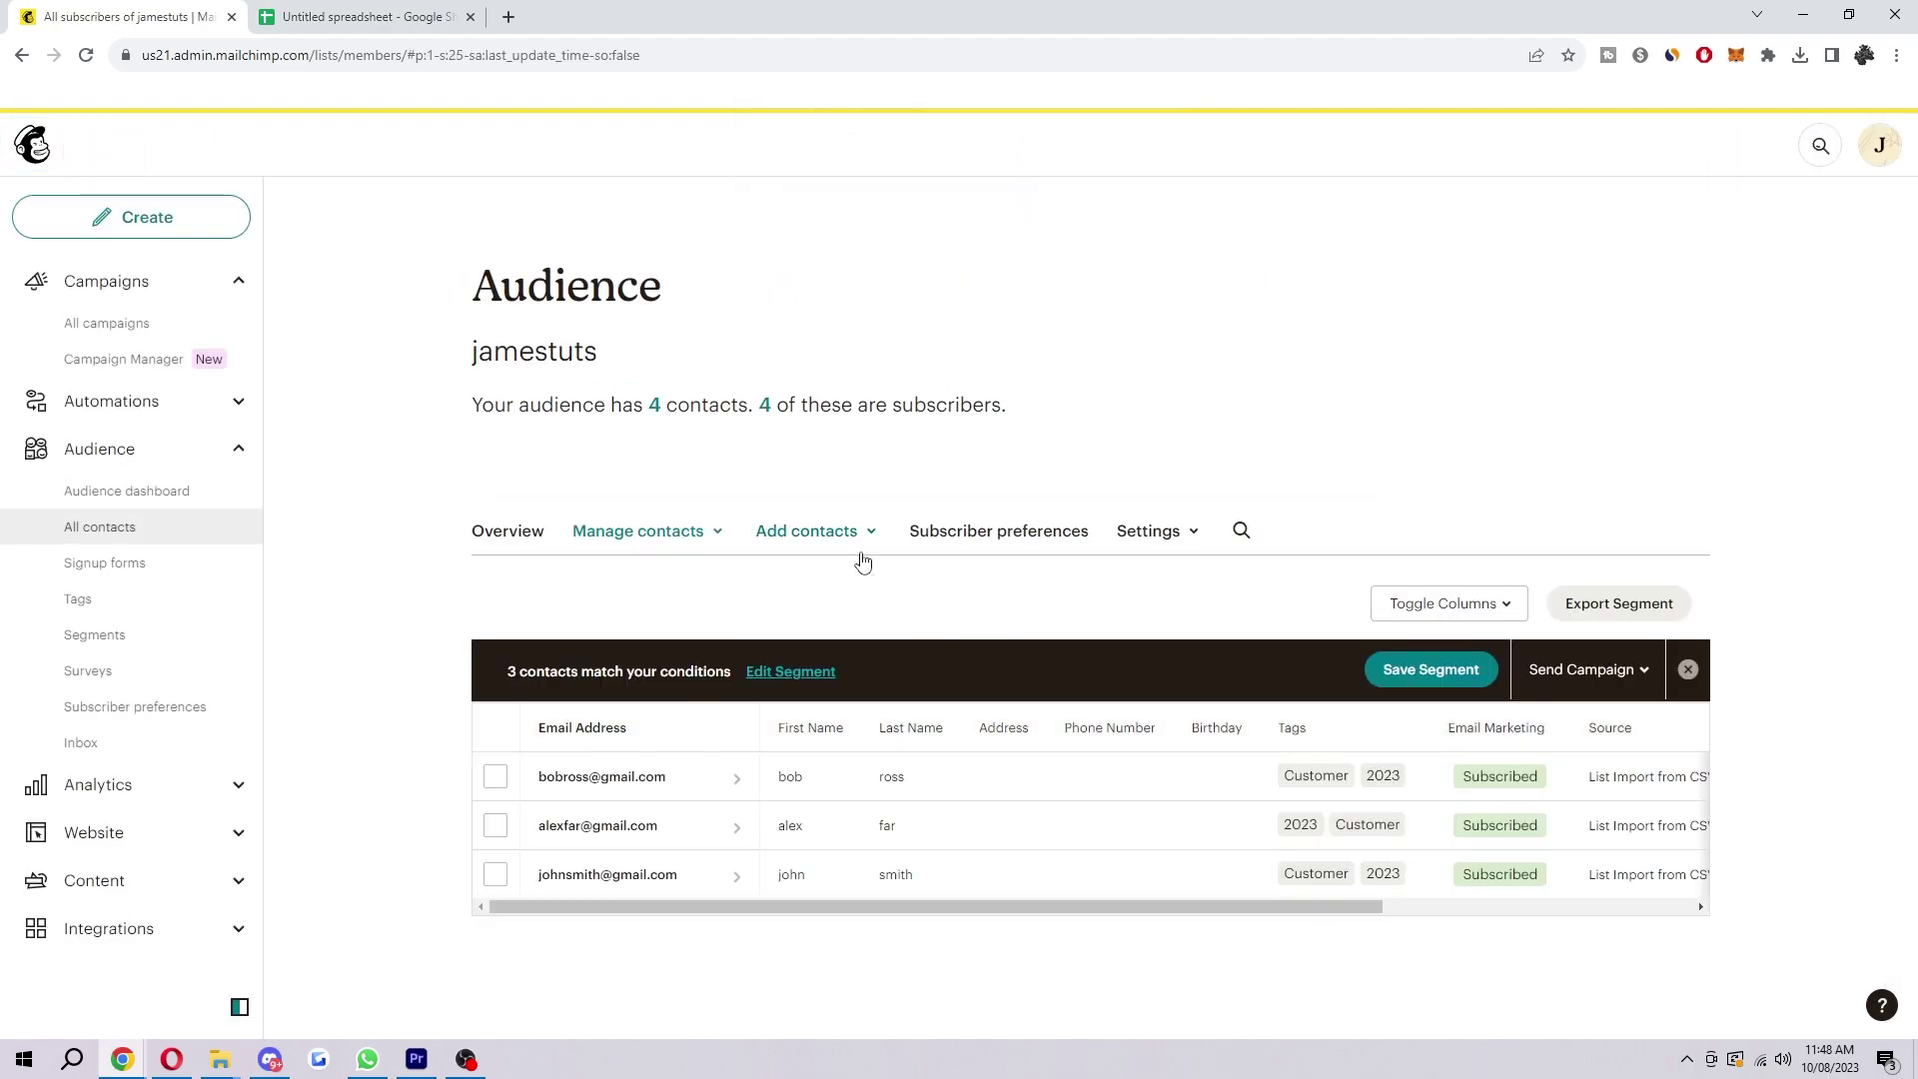
click(844, 532)
click(839, 627)
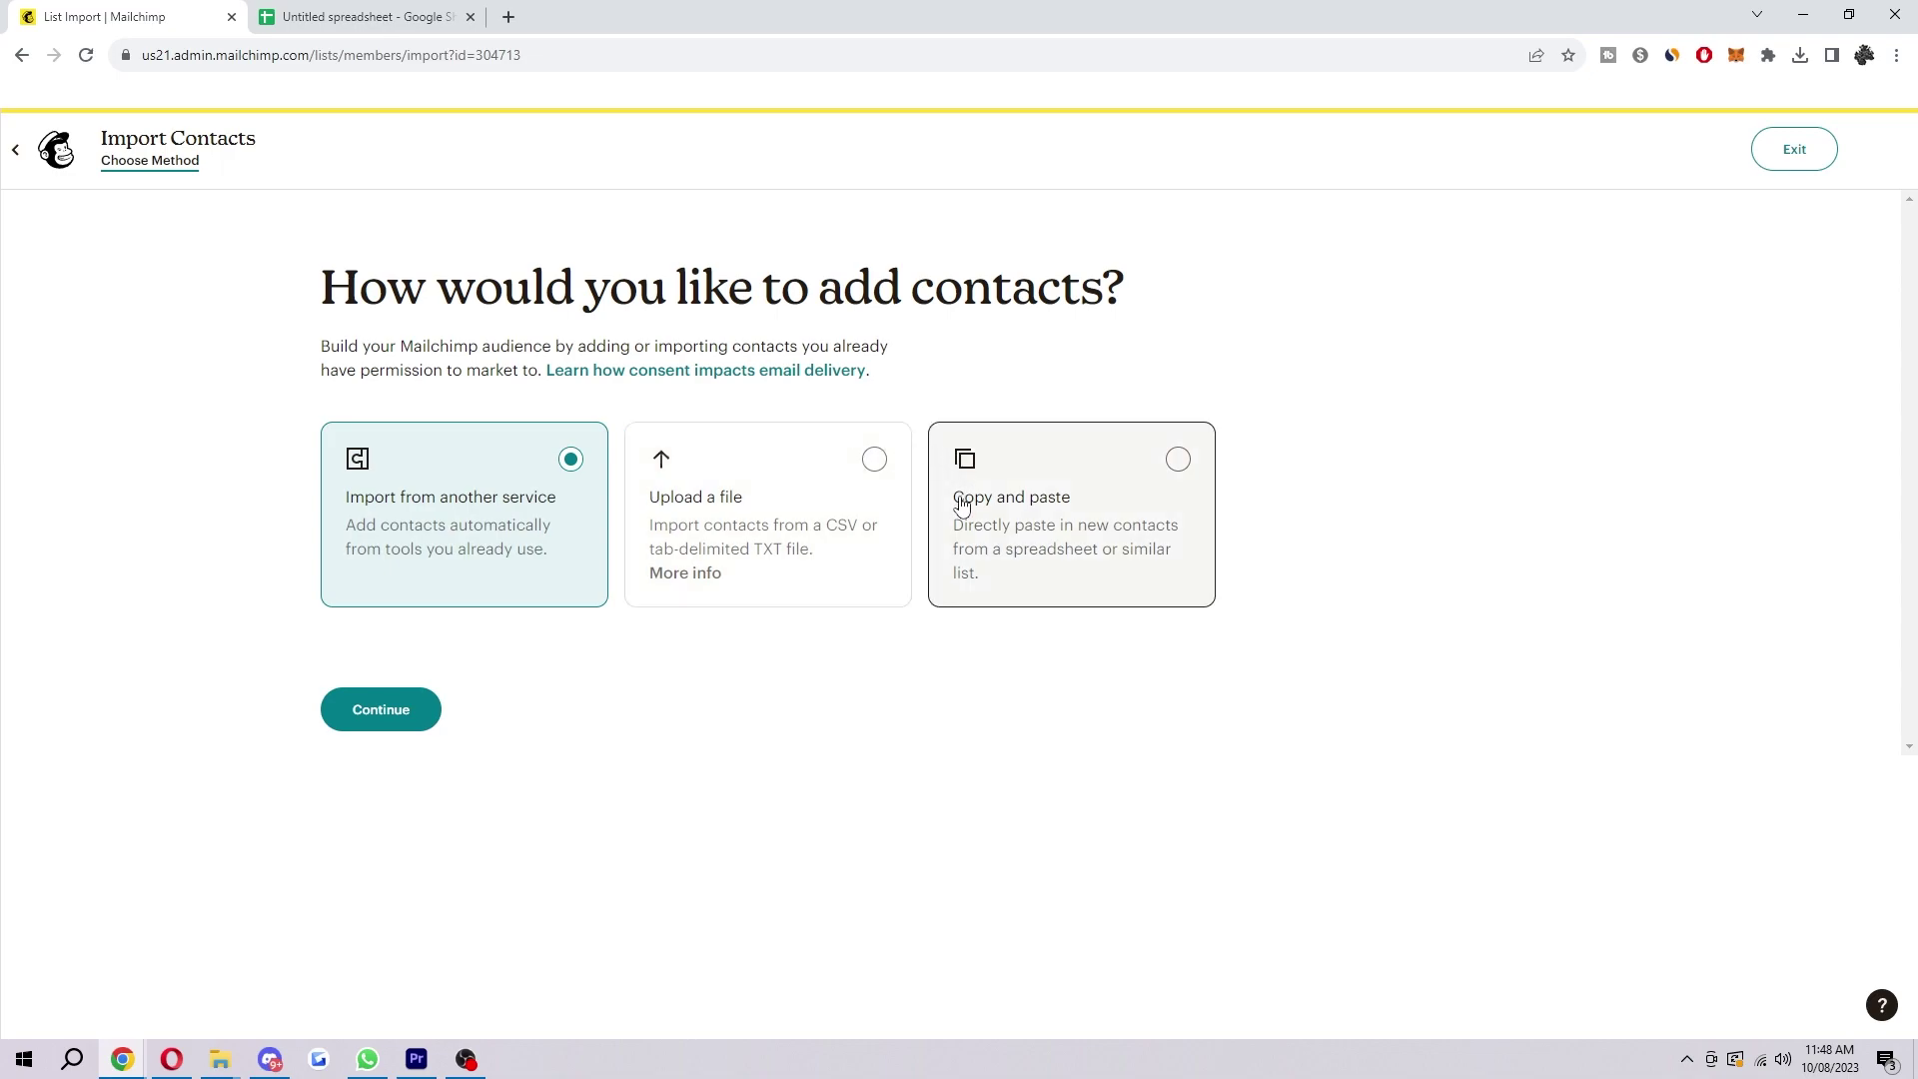
click(1017, 478)
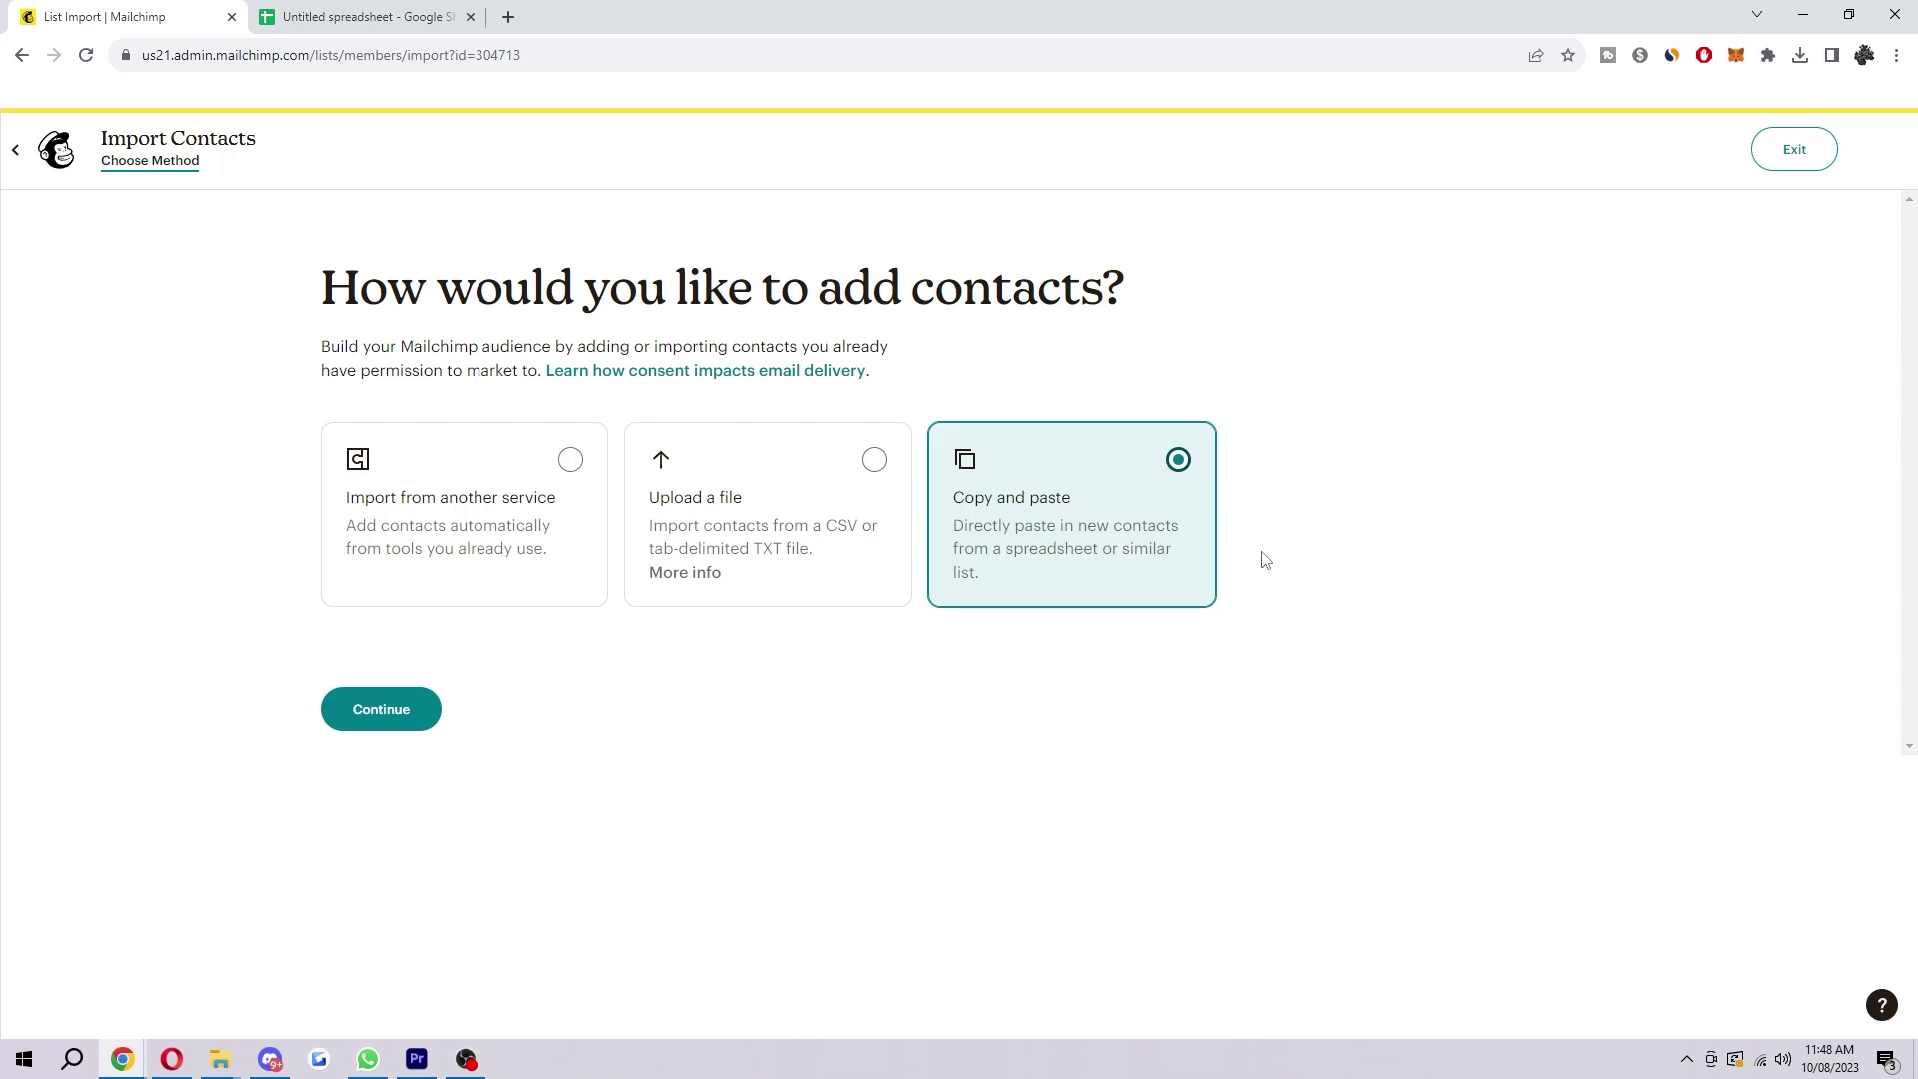
click(794, 492)
click(379, 711)
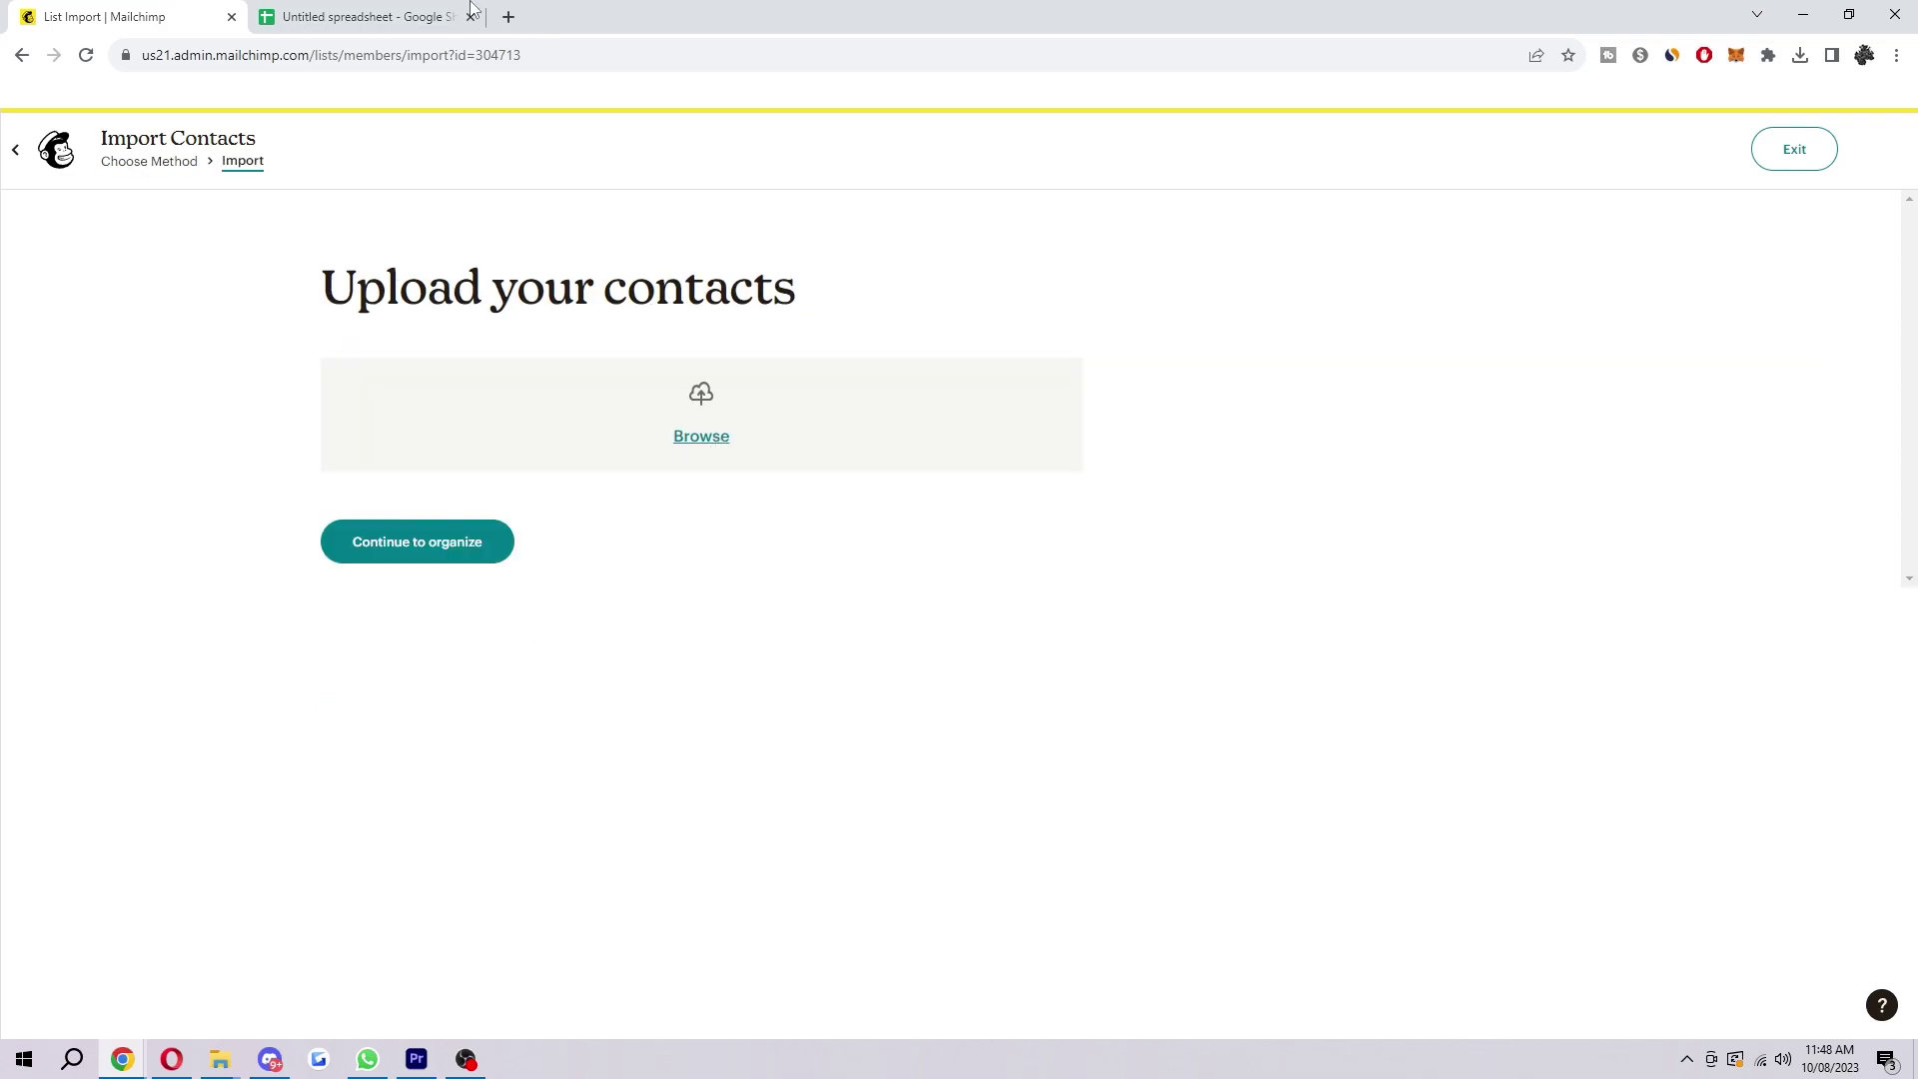
- Check the contacts spreadsheet, then attach 'Untitled spreadsheet - Sheet1.csv' as the upload file
click(439, 14)
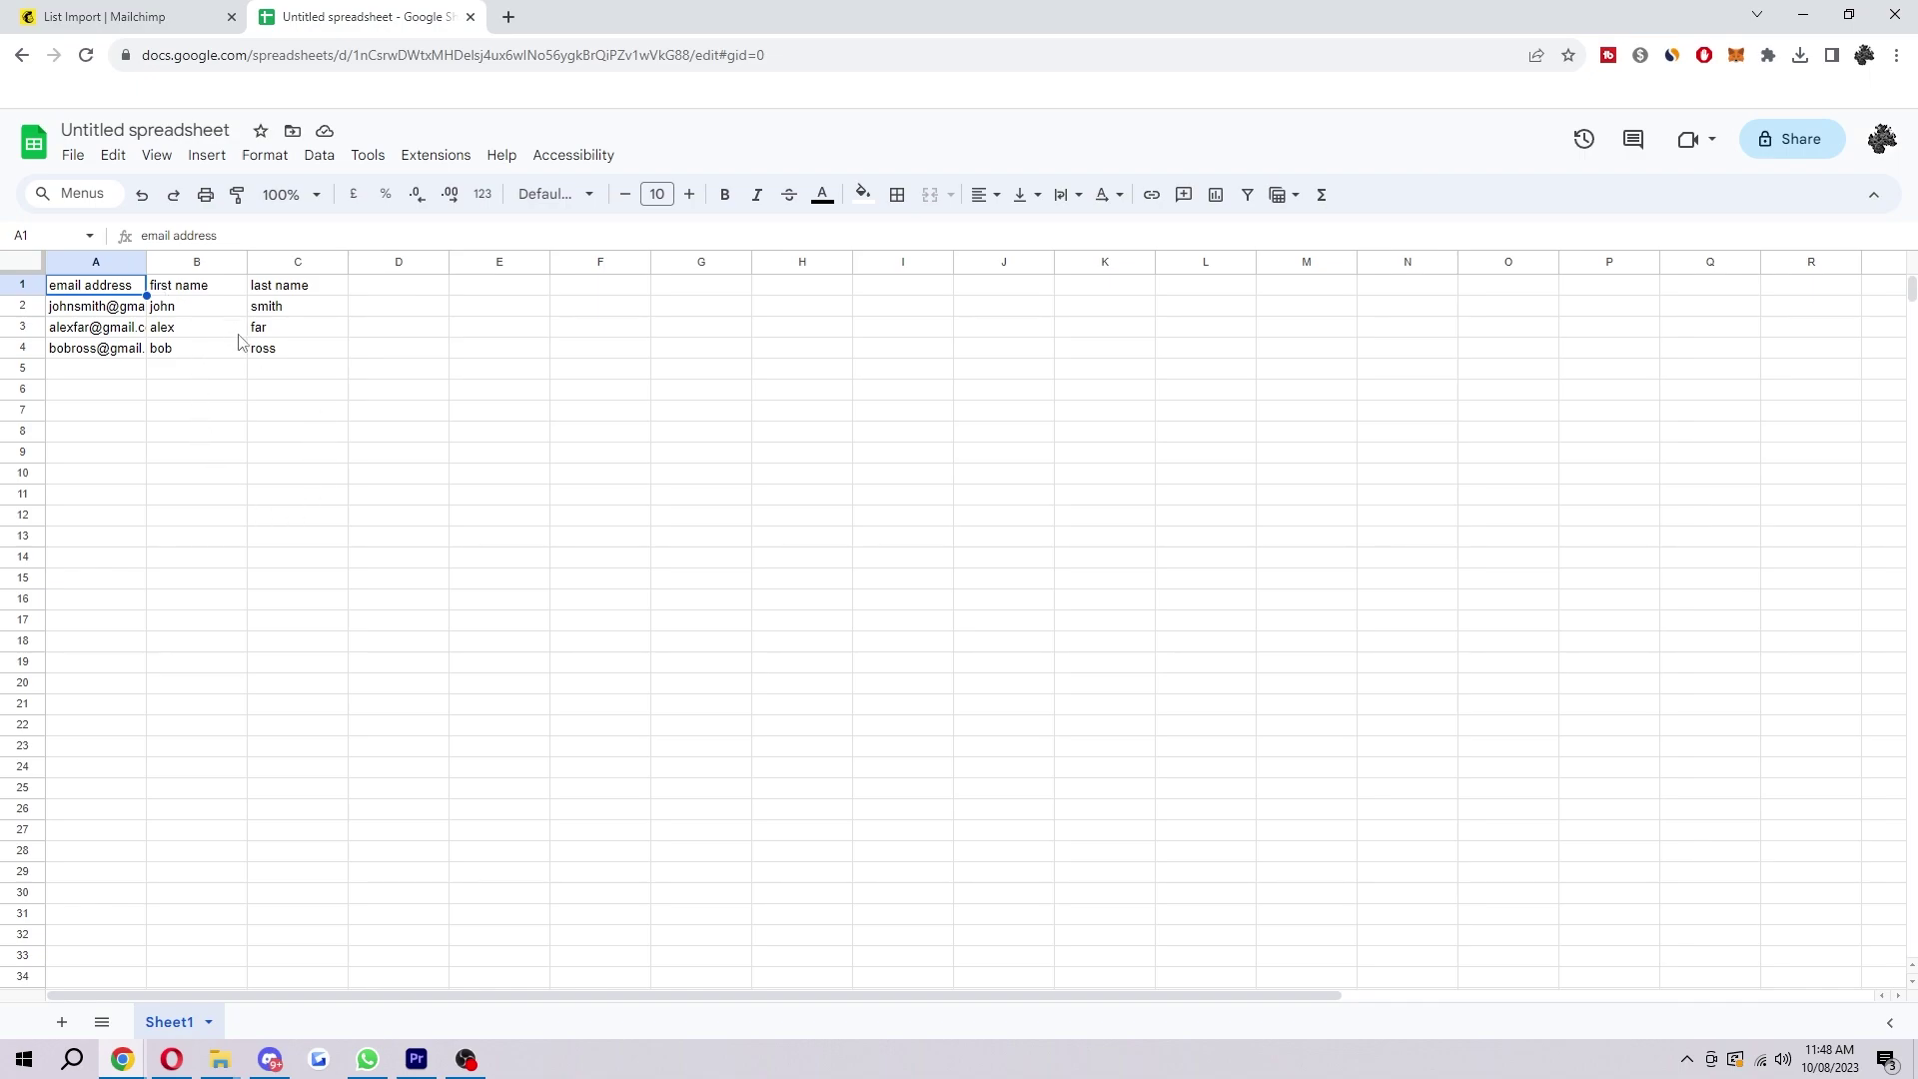
click(142, 22)
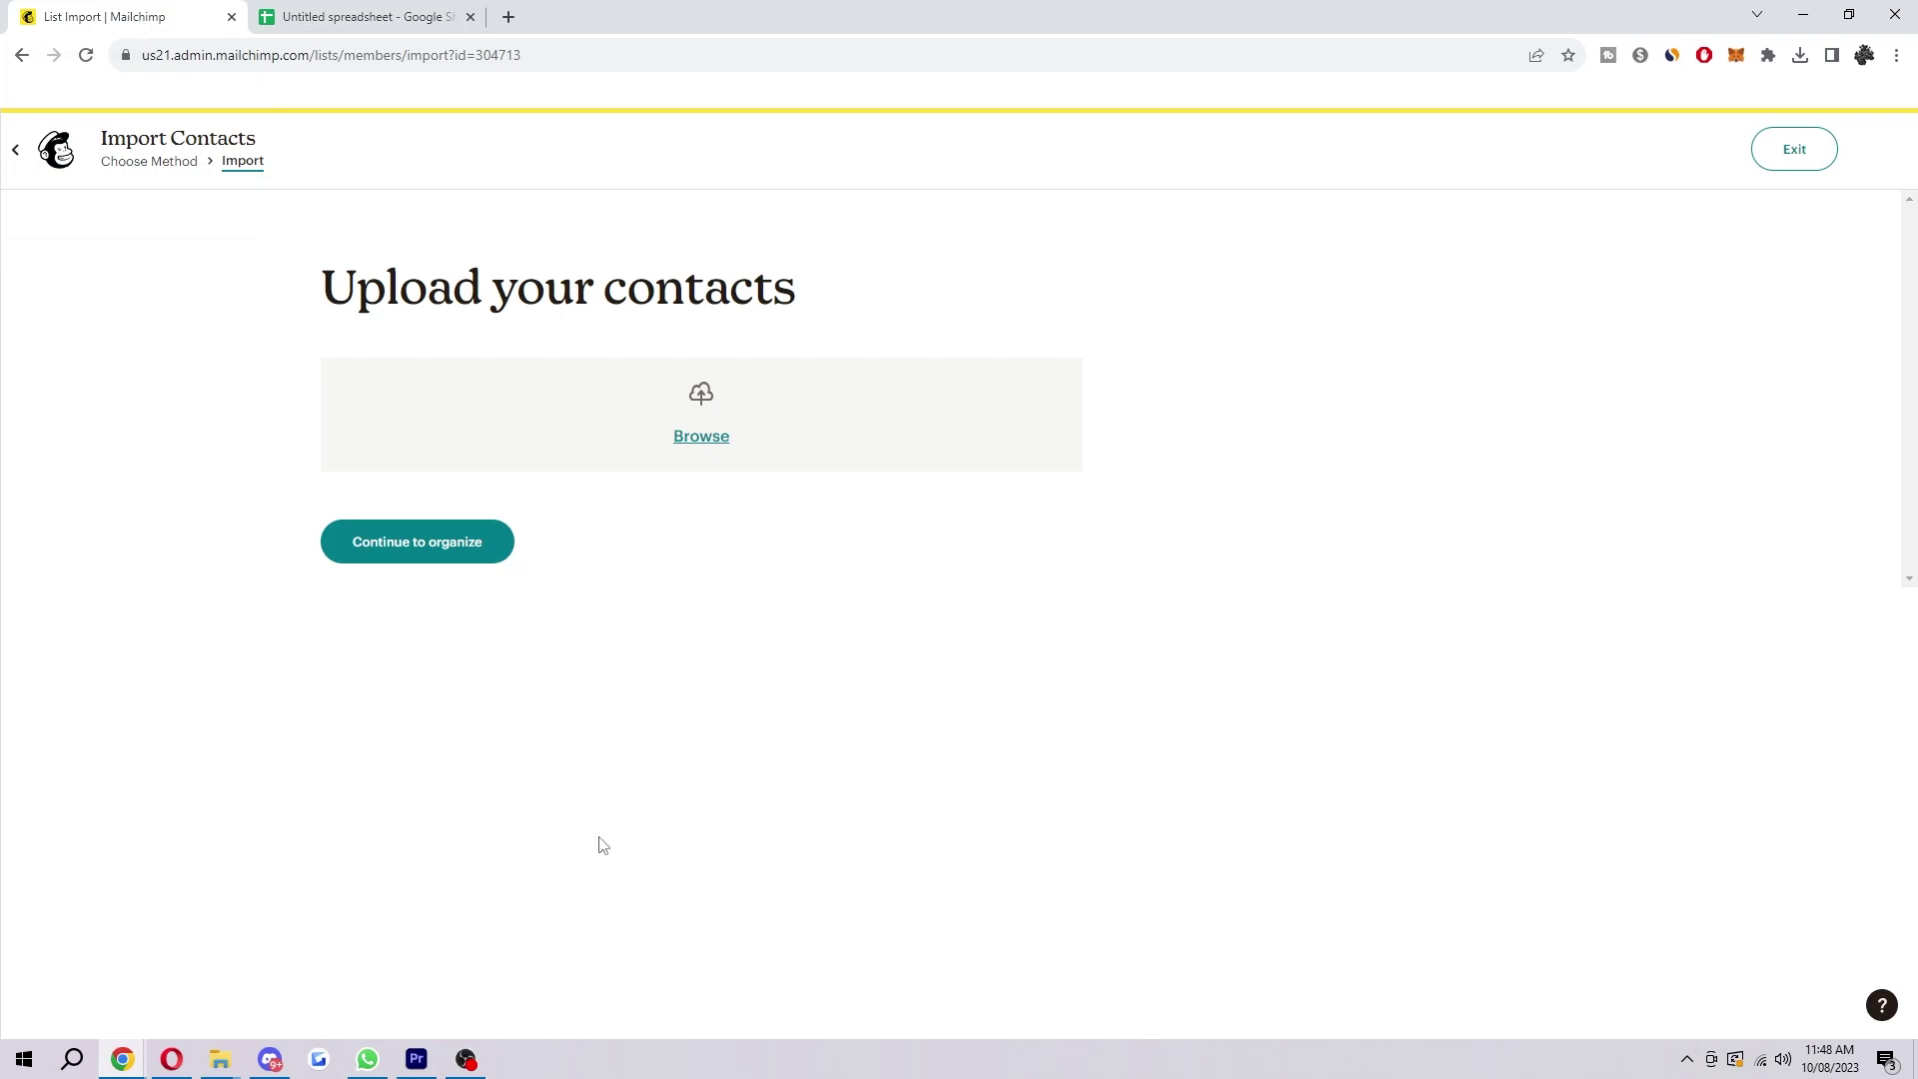
click(704, 448)
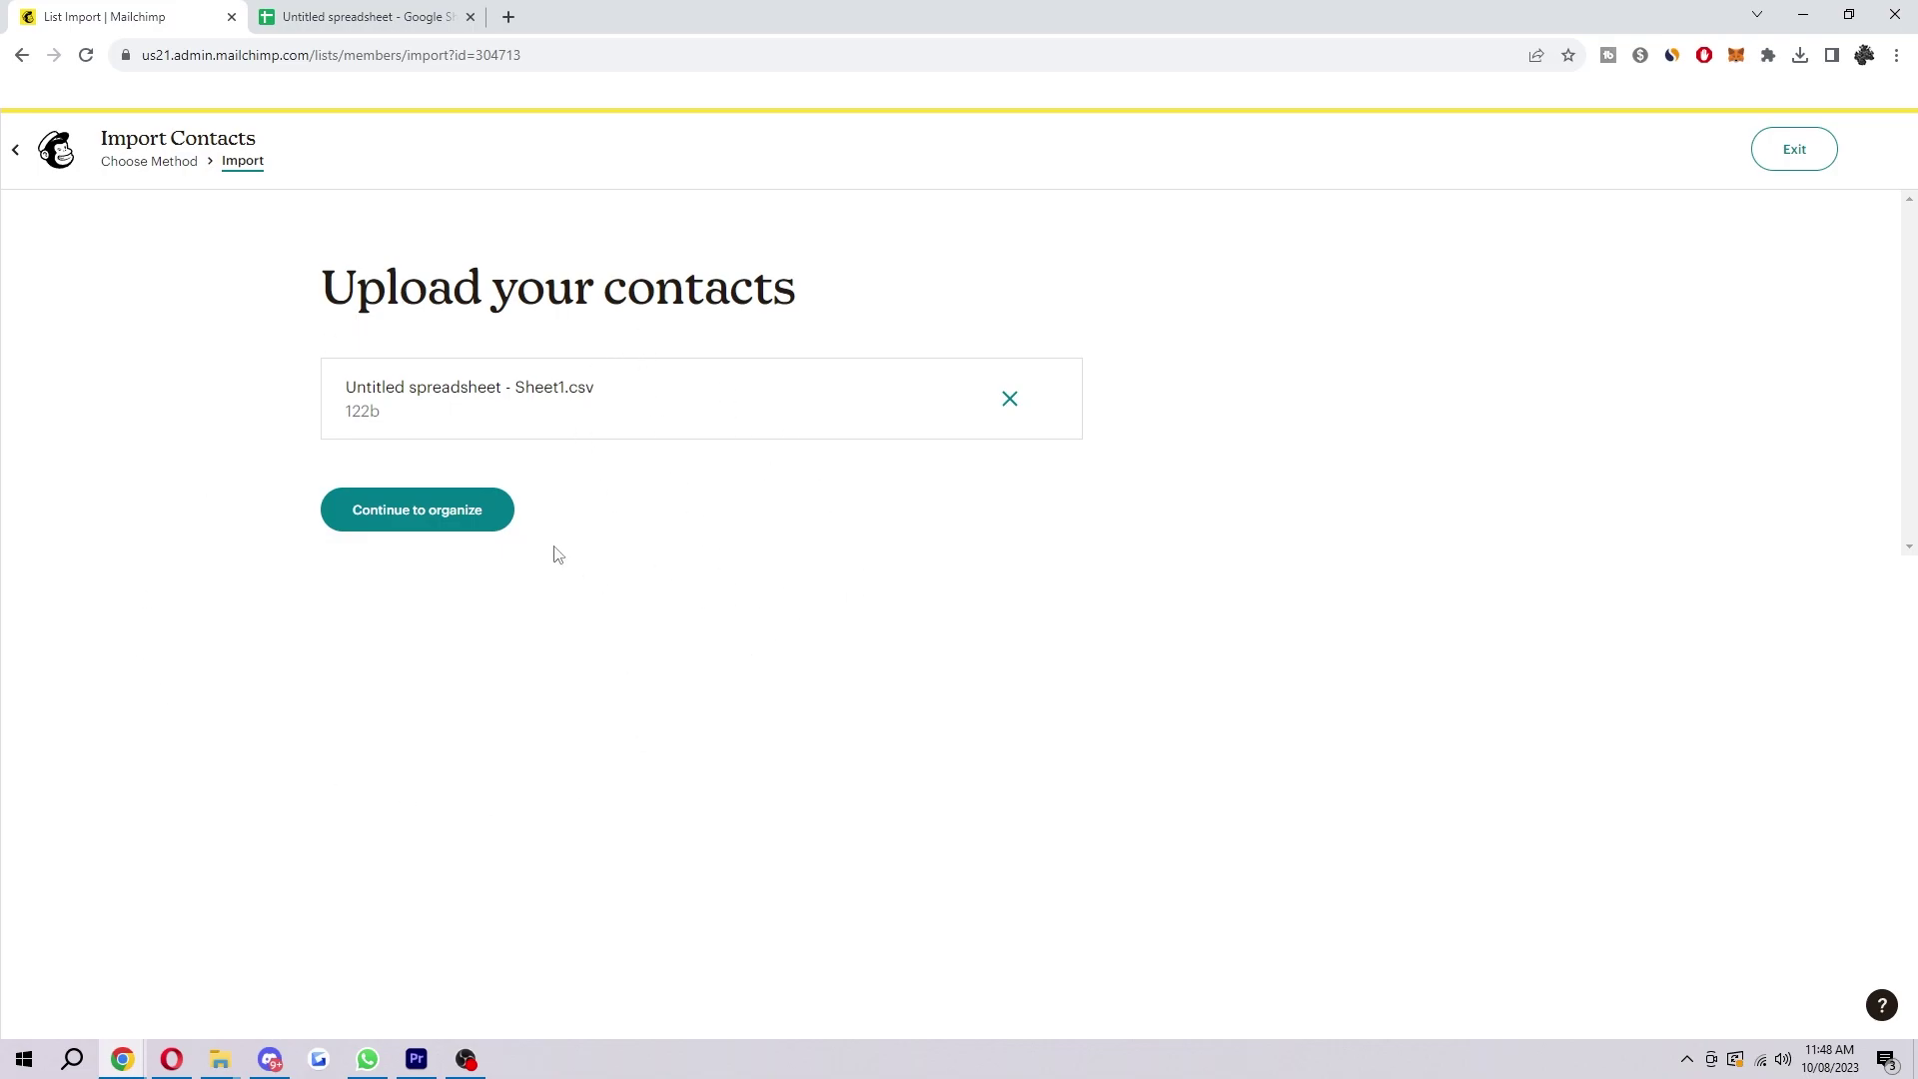
- On the Organize step, set the imported contacts' status to Unsubscribed
click(507, 520)
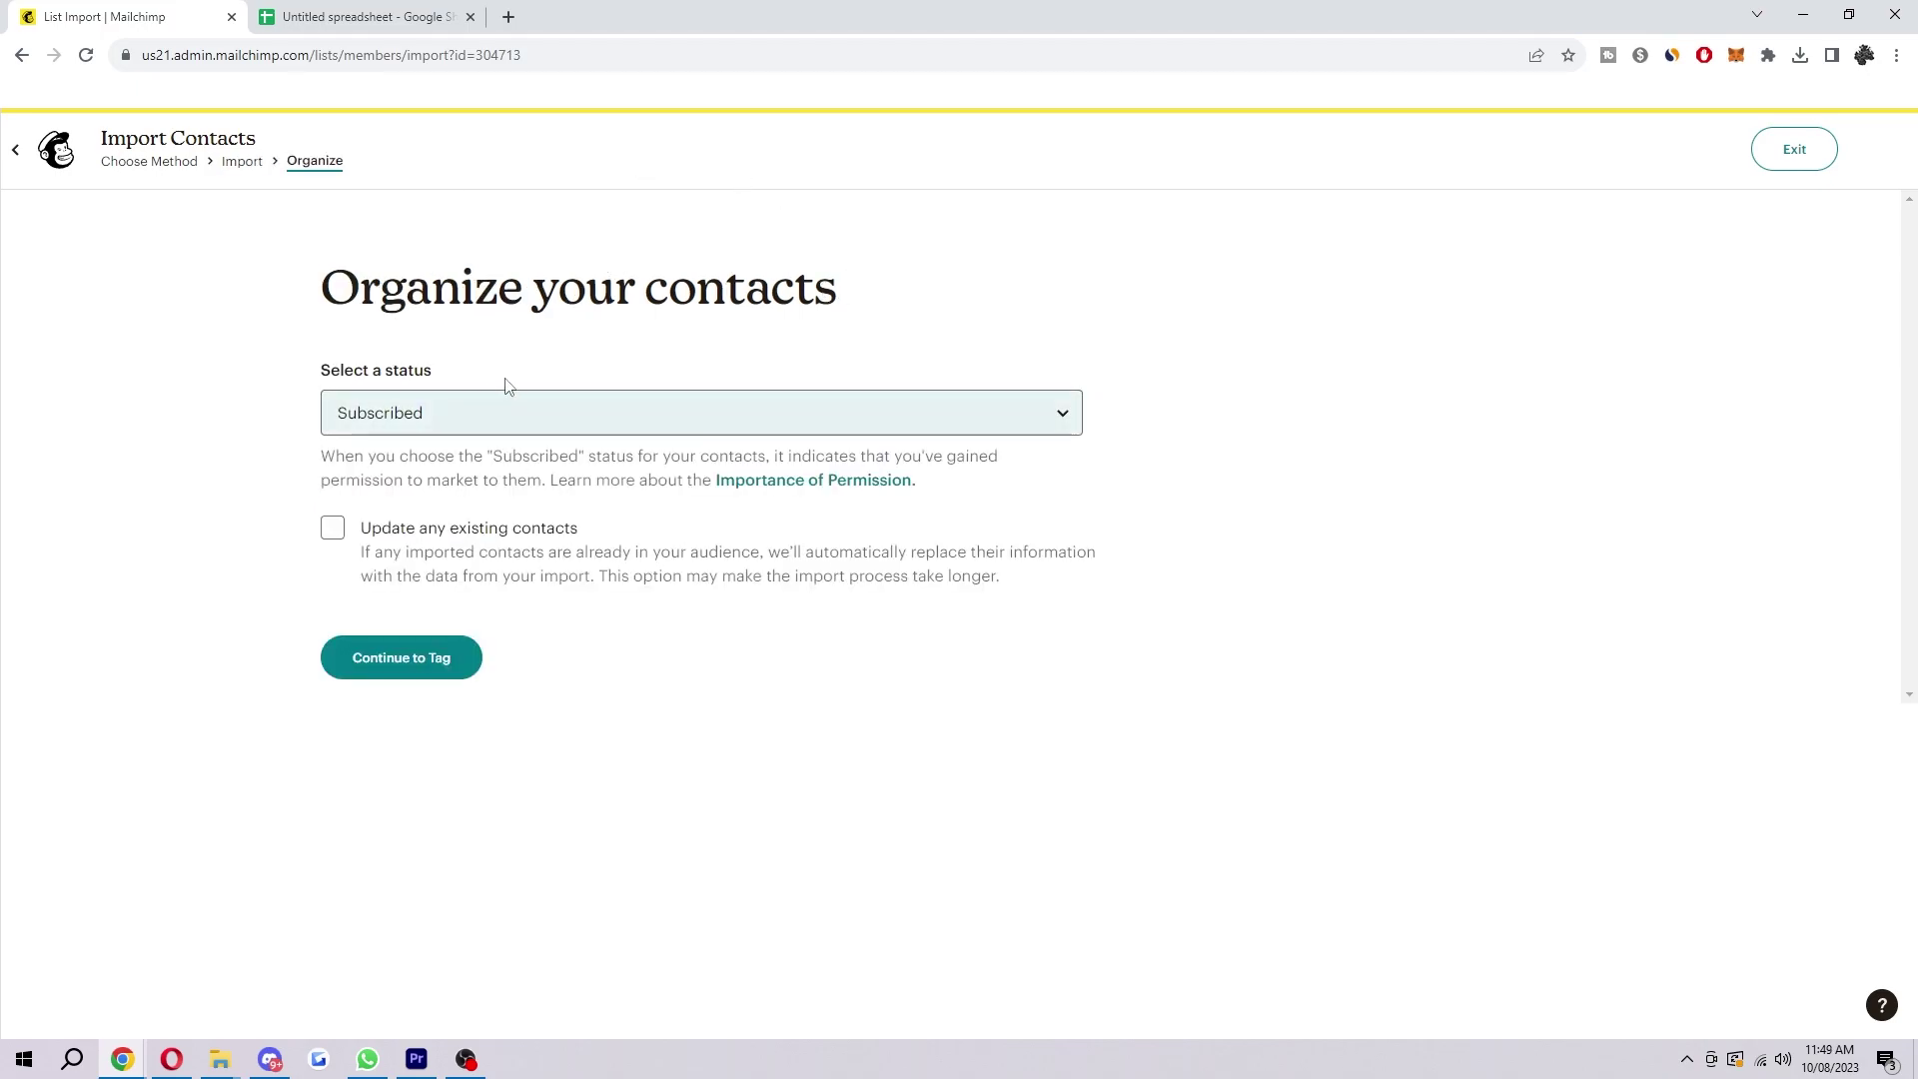
click(502, 429)
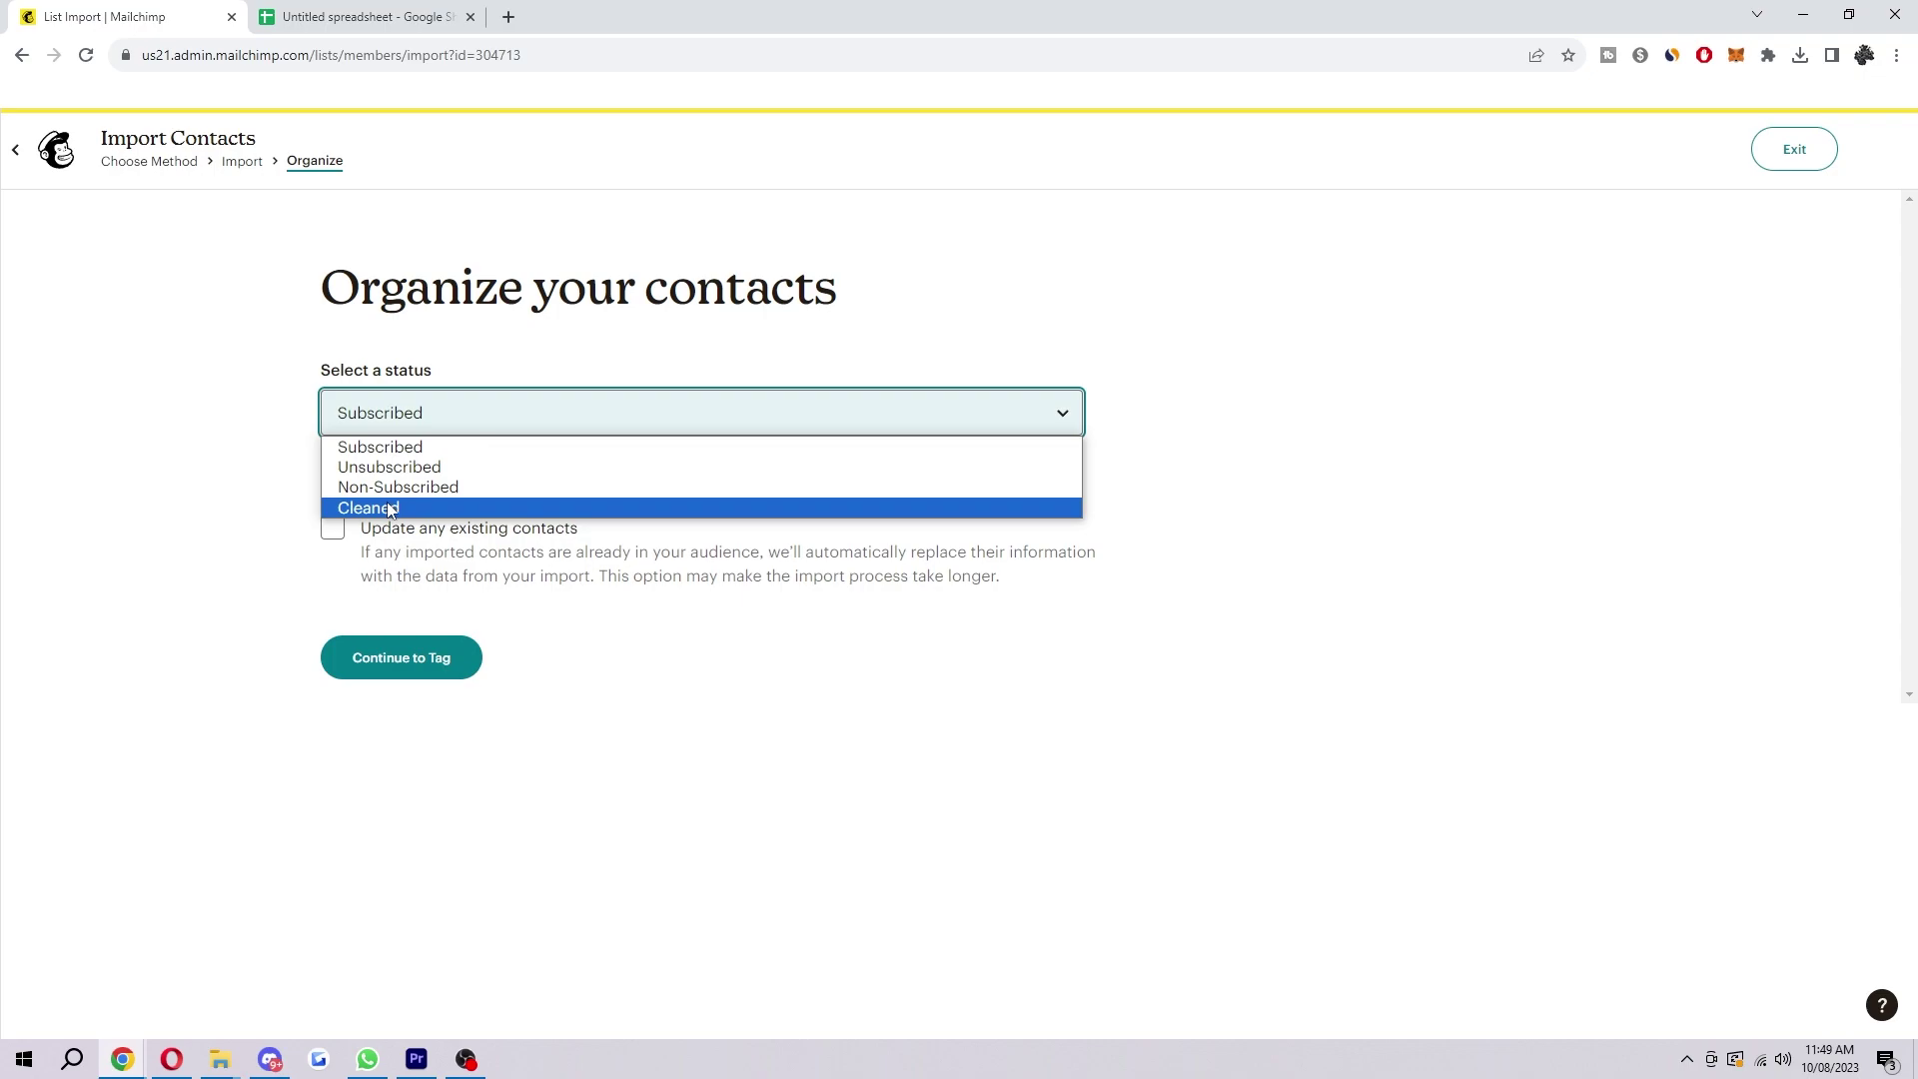
click(405, 448)
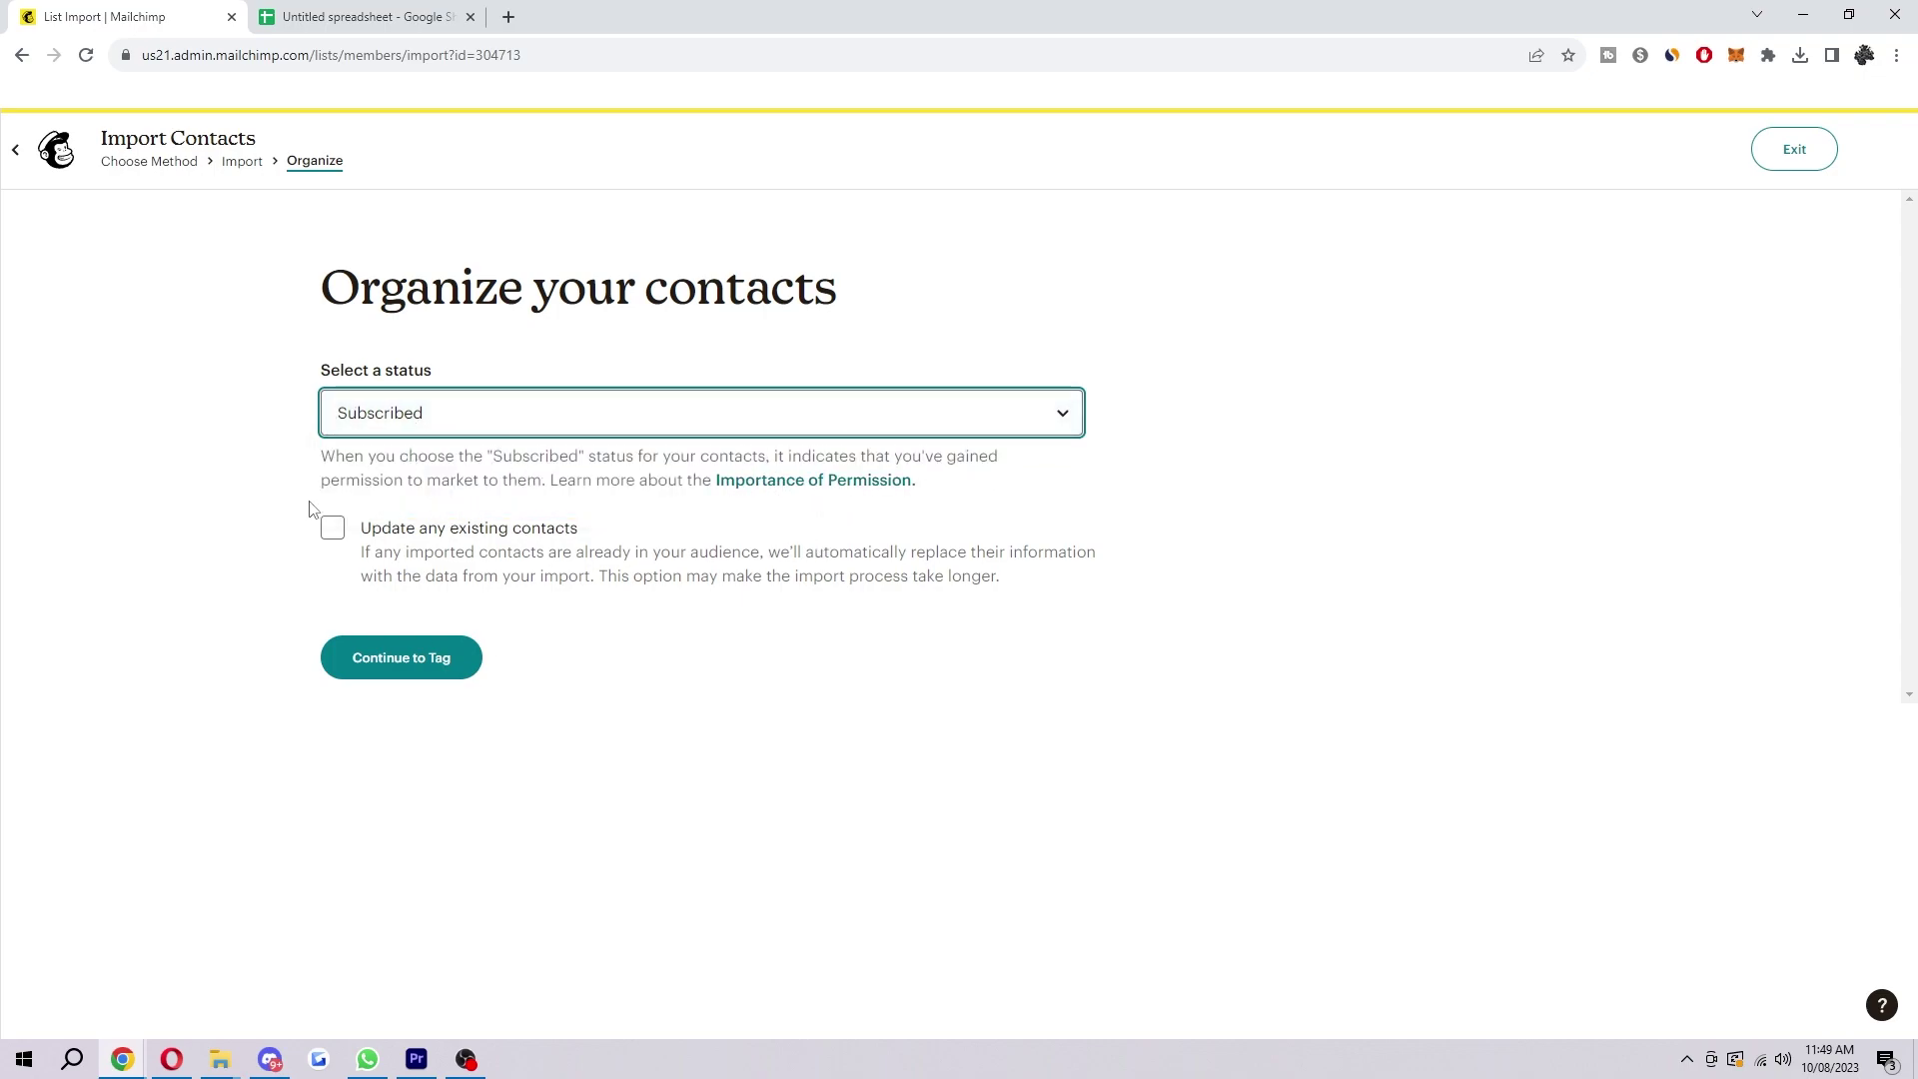
click(548, 421)
click(520, 474)
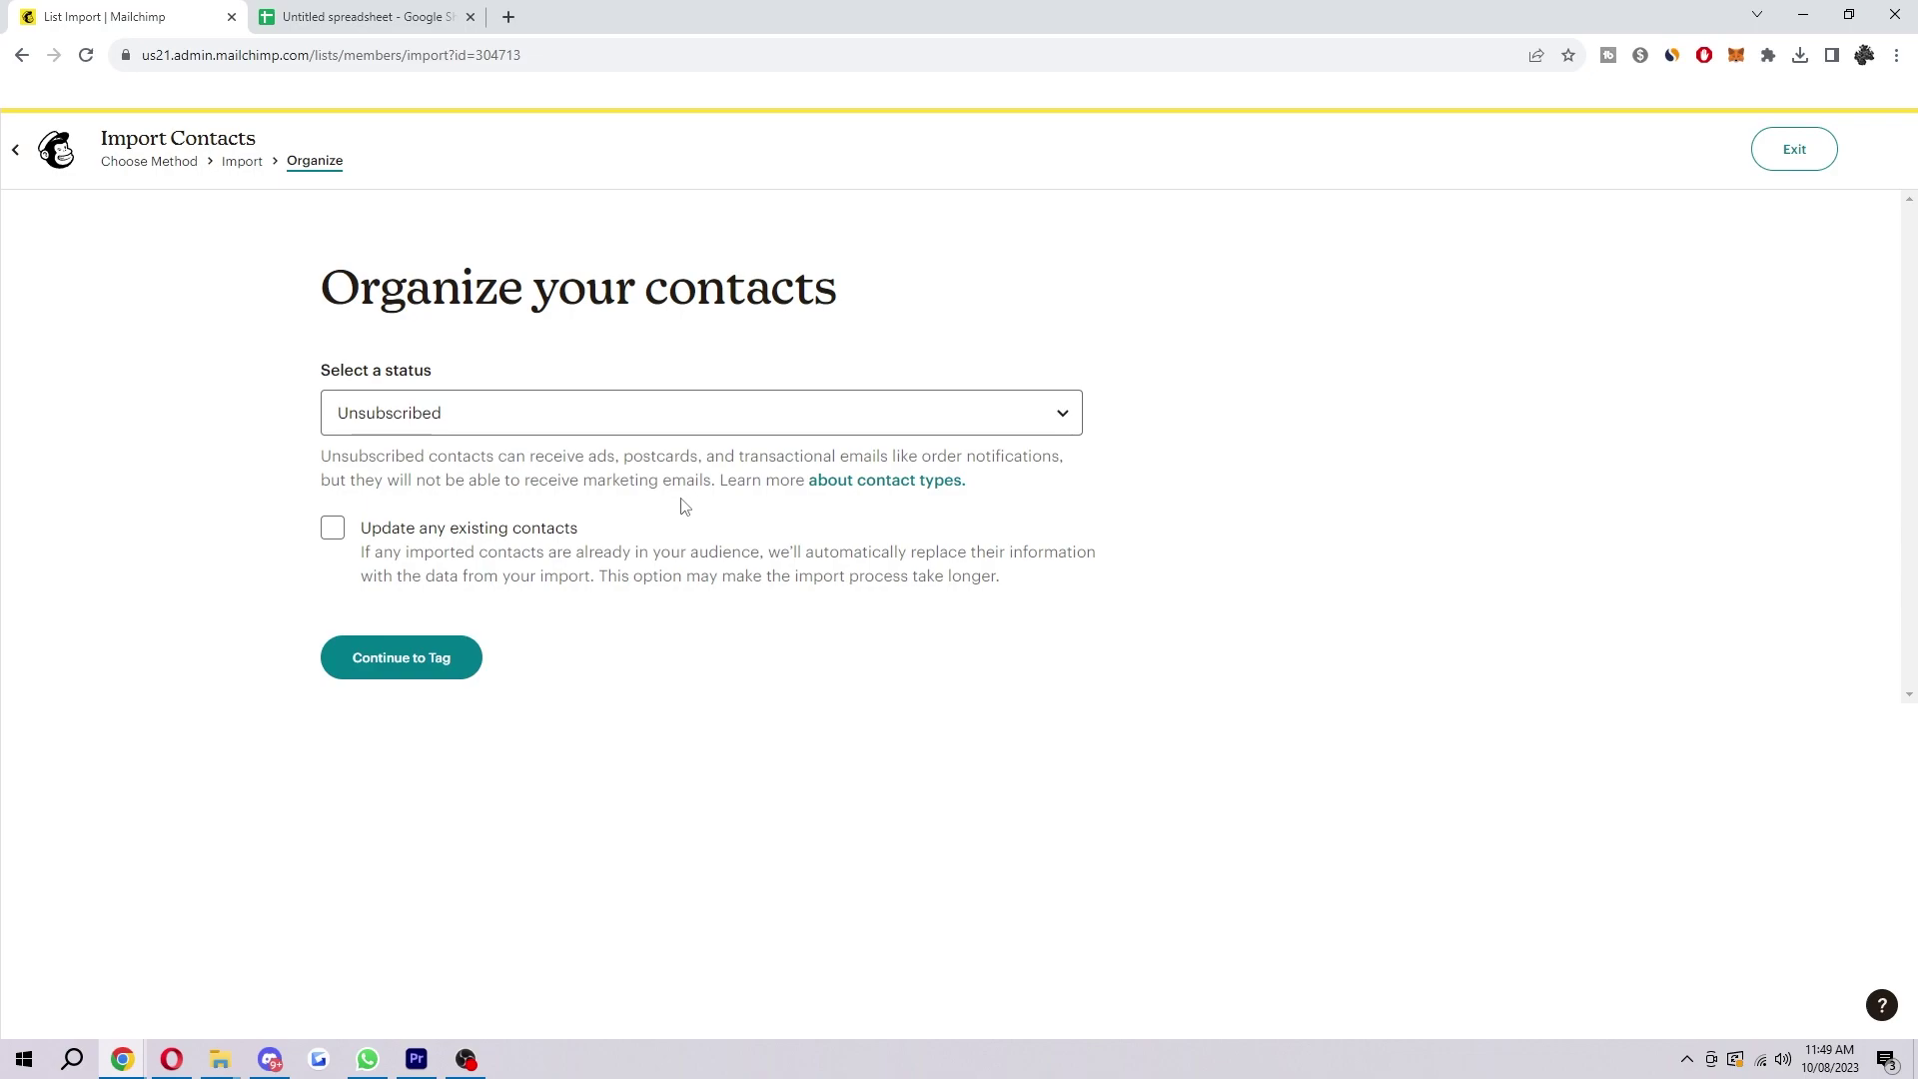
click(537, 430)
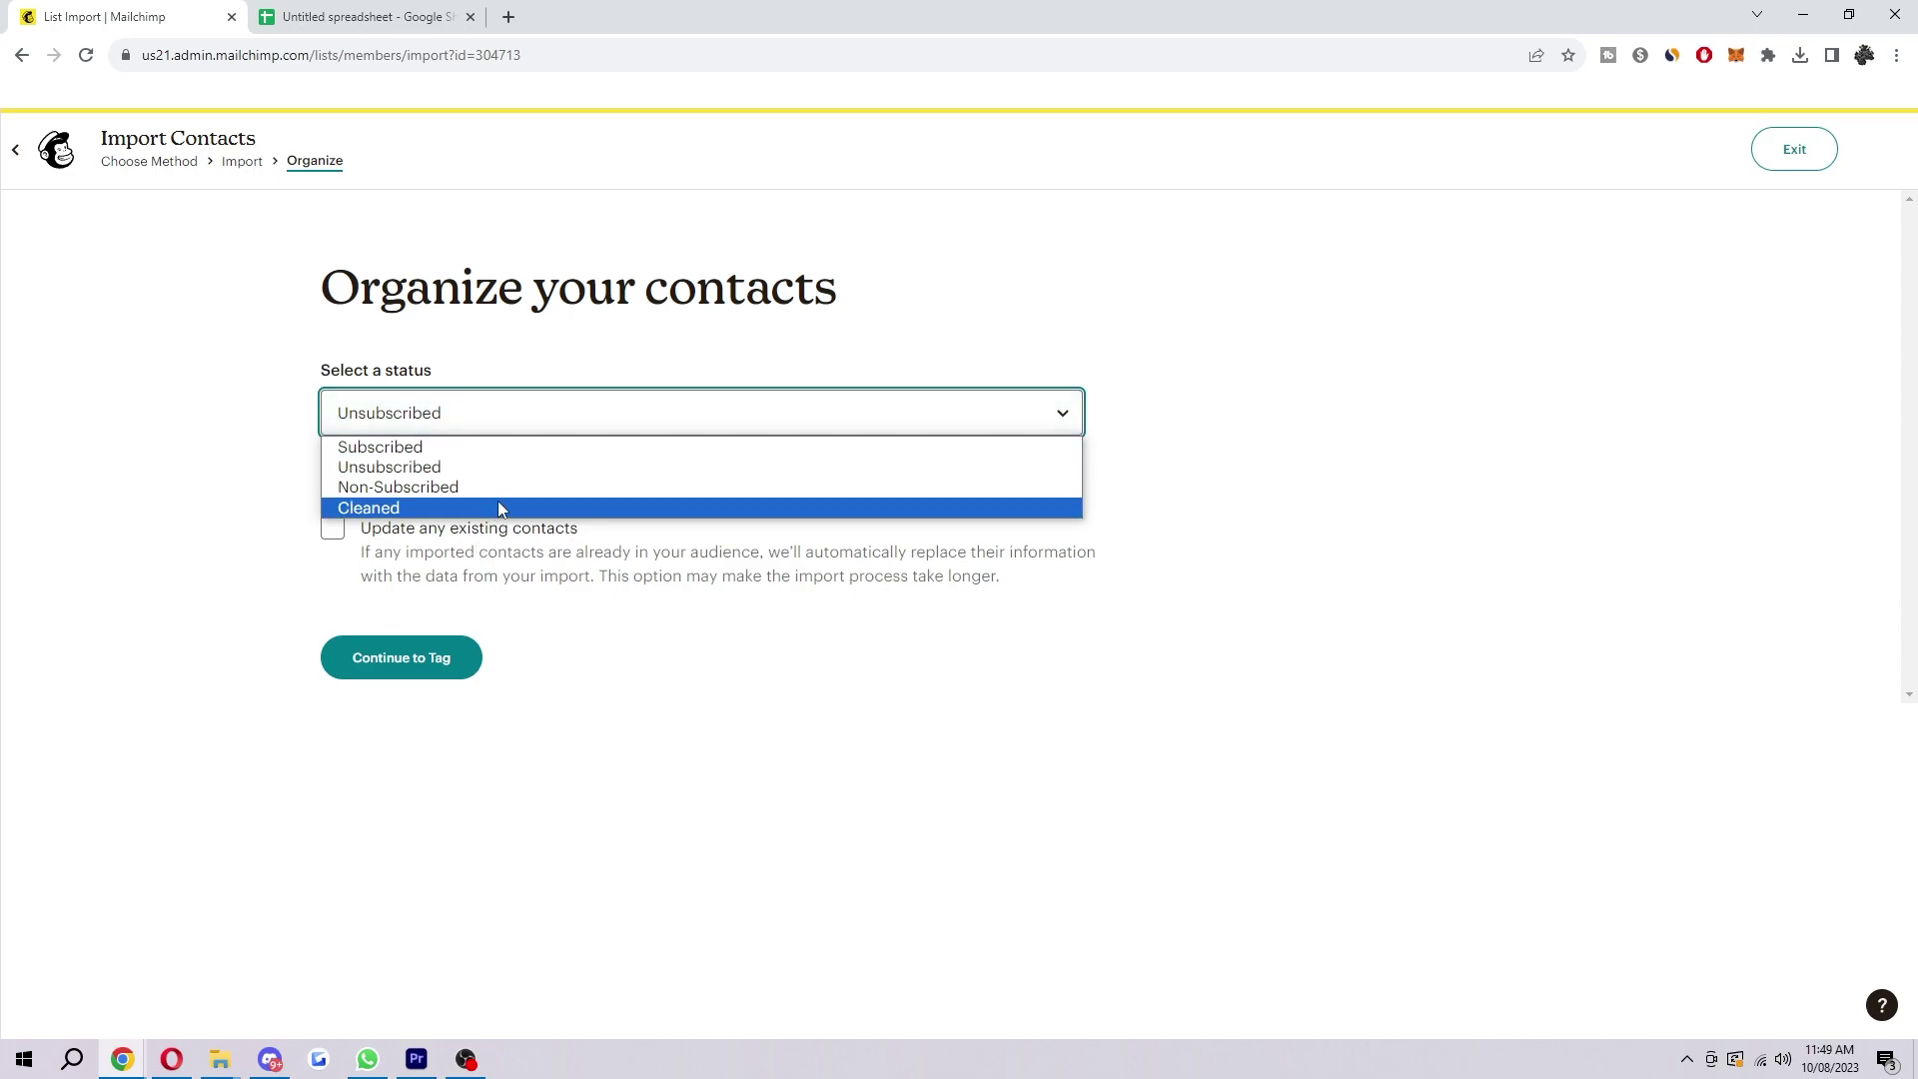
click(458, 507)
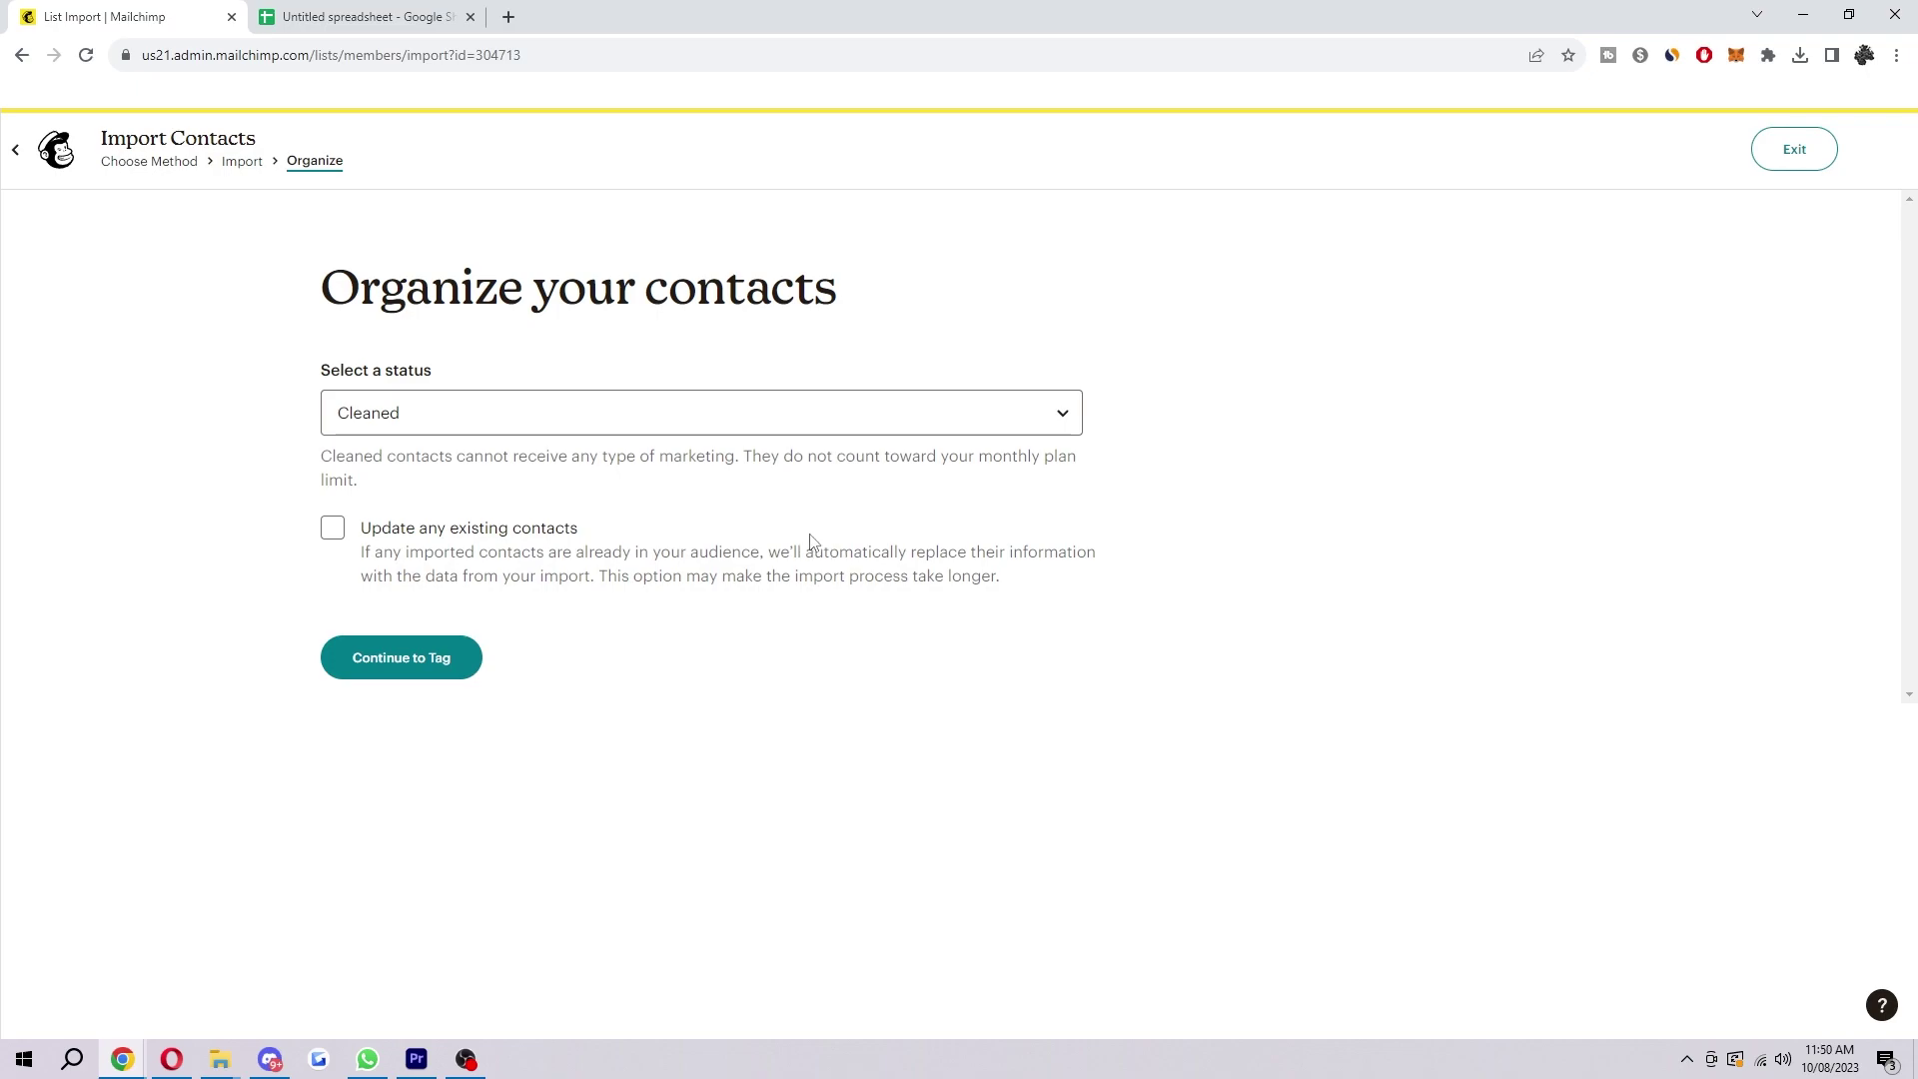
click(659, 419)
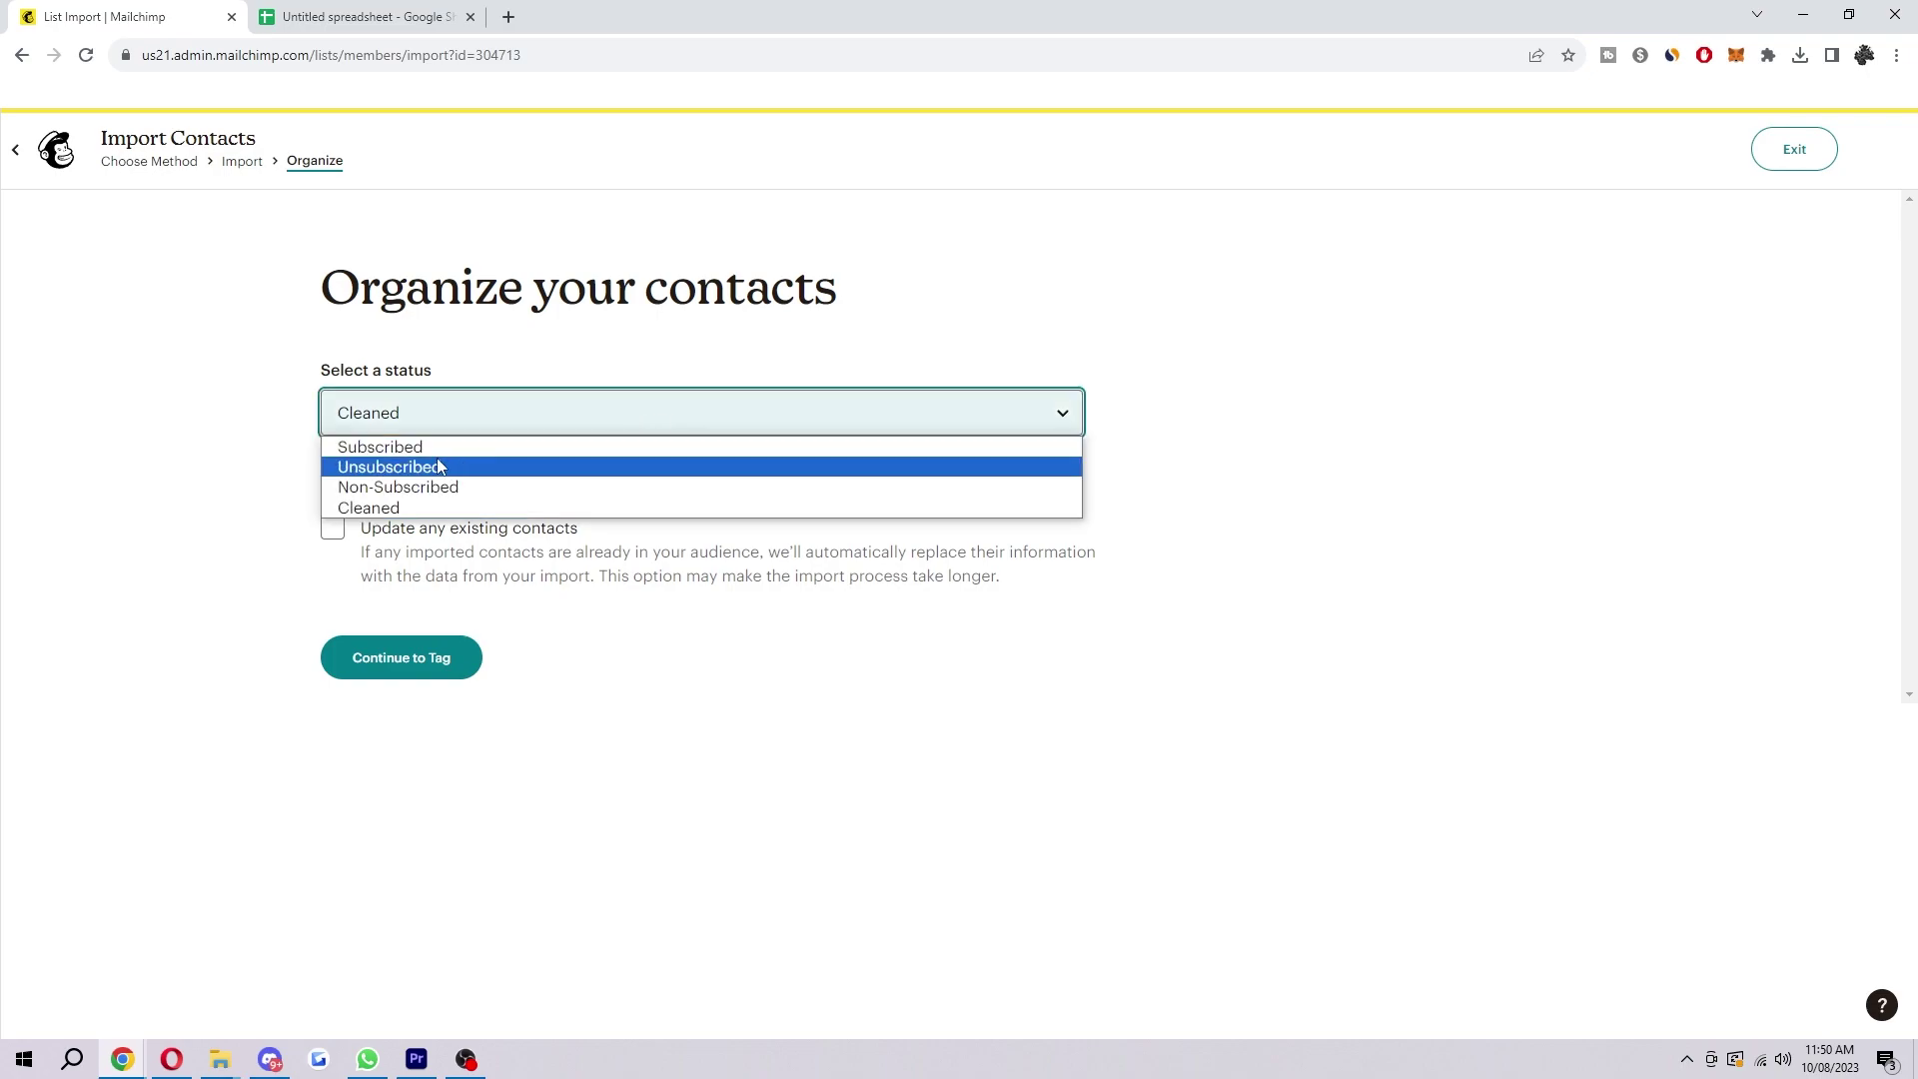
click(487, 461)
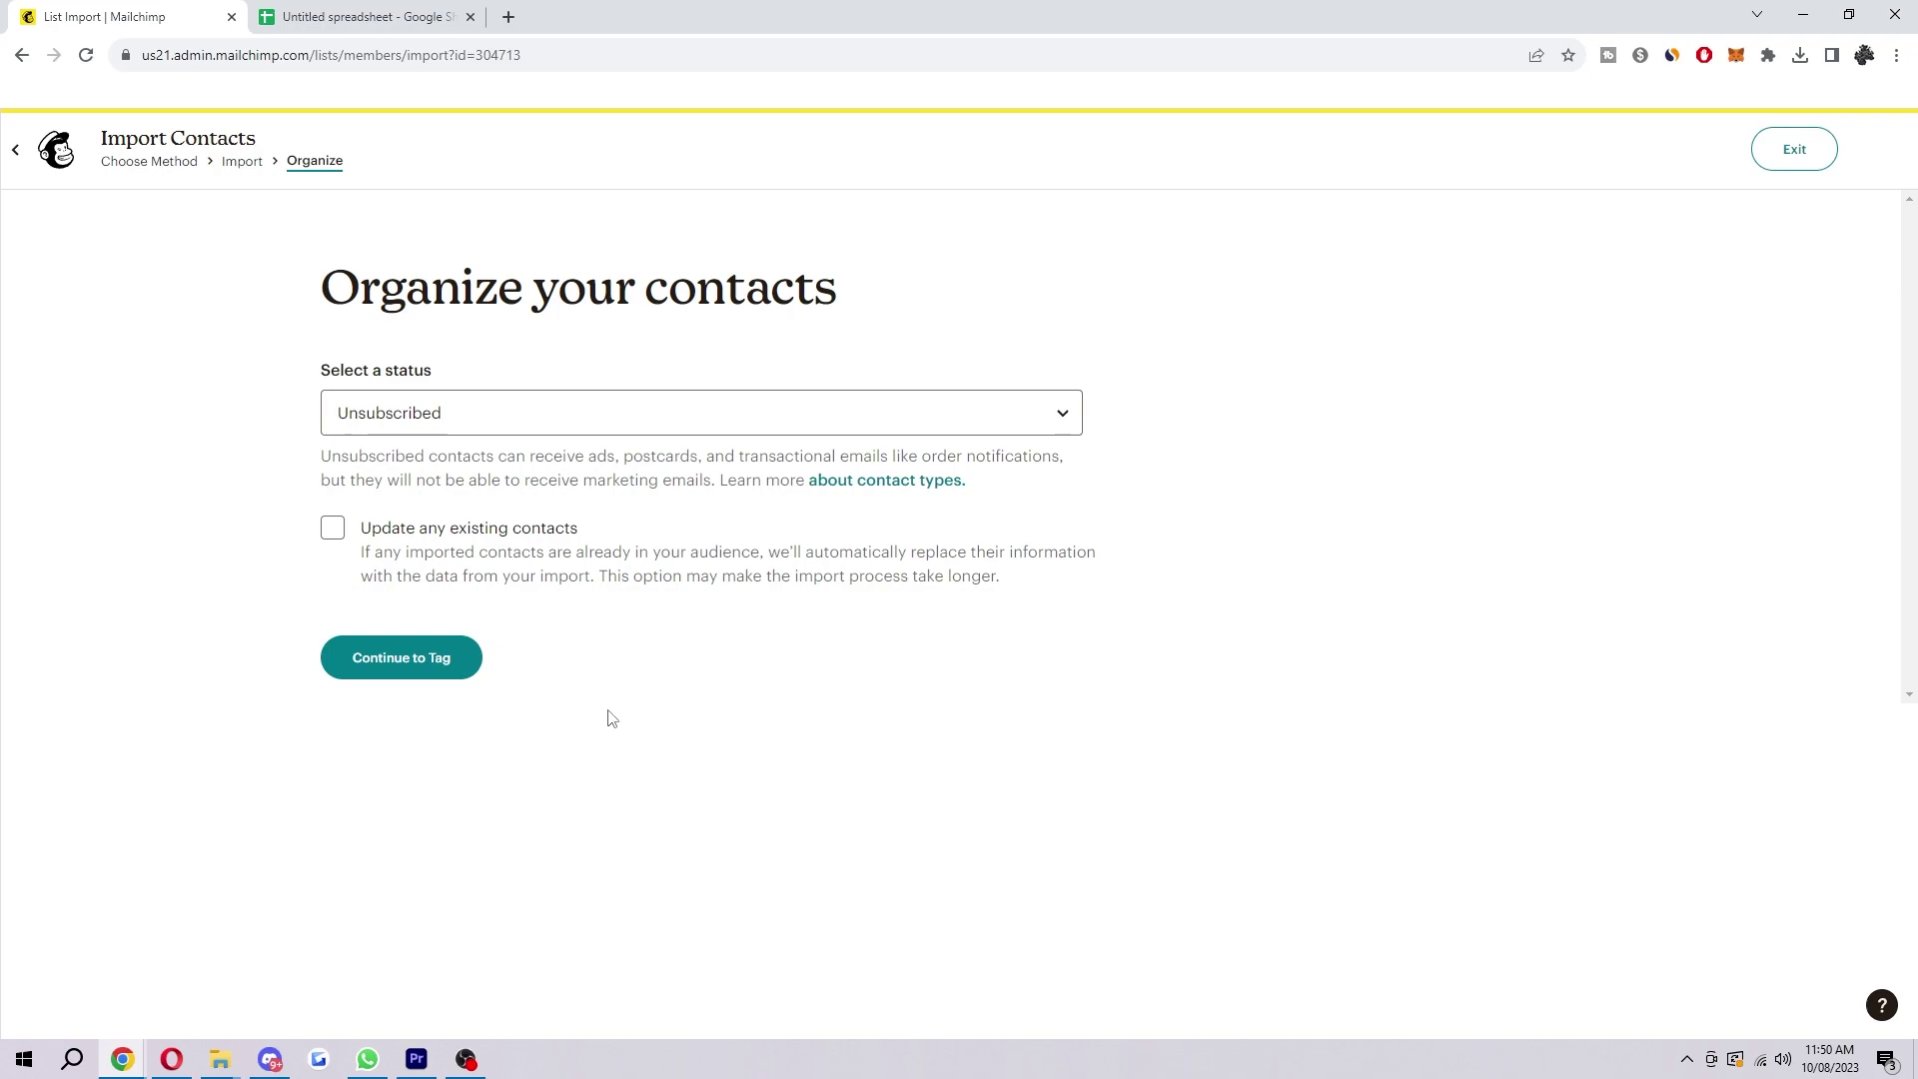
- Tag the imported contacts with the Staff tag and advance to column matching
click(458, 660)
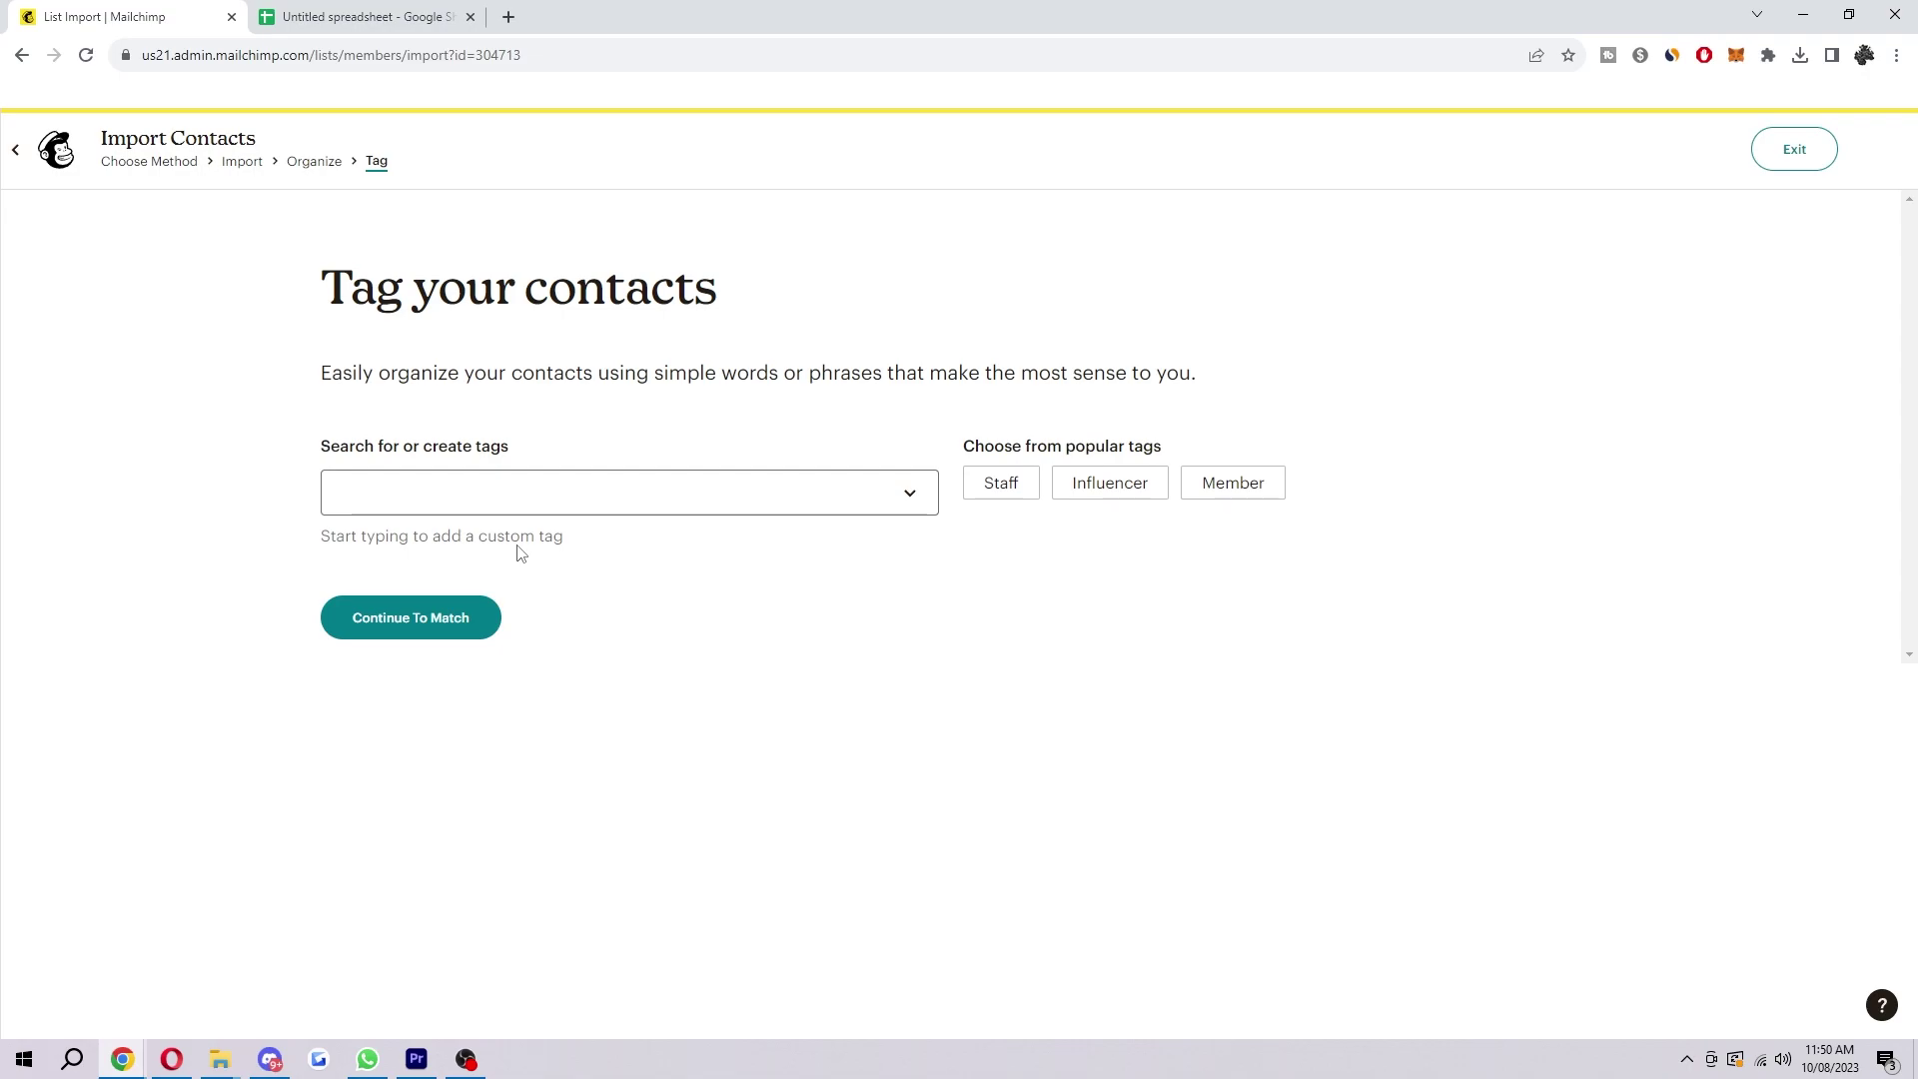
click(1021, 481)
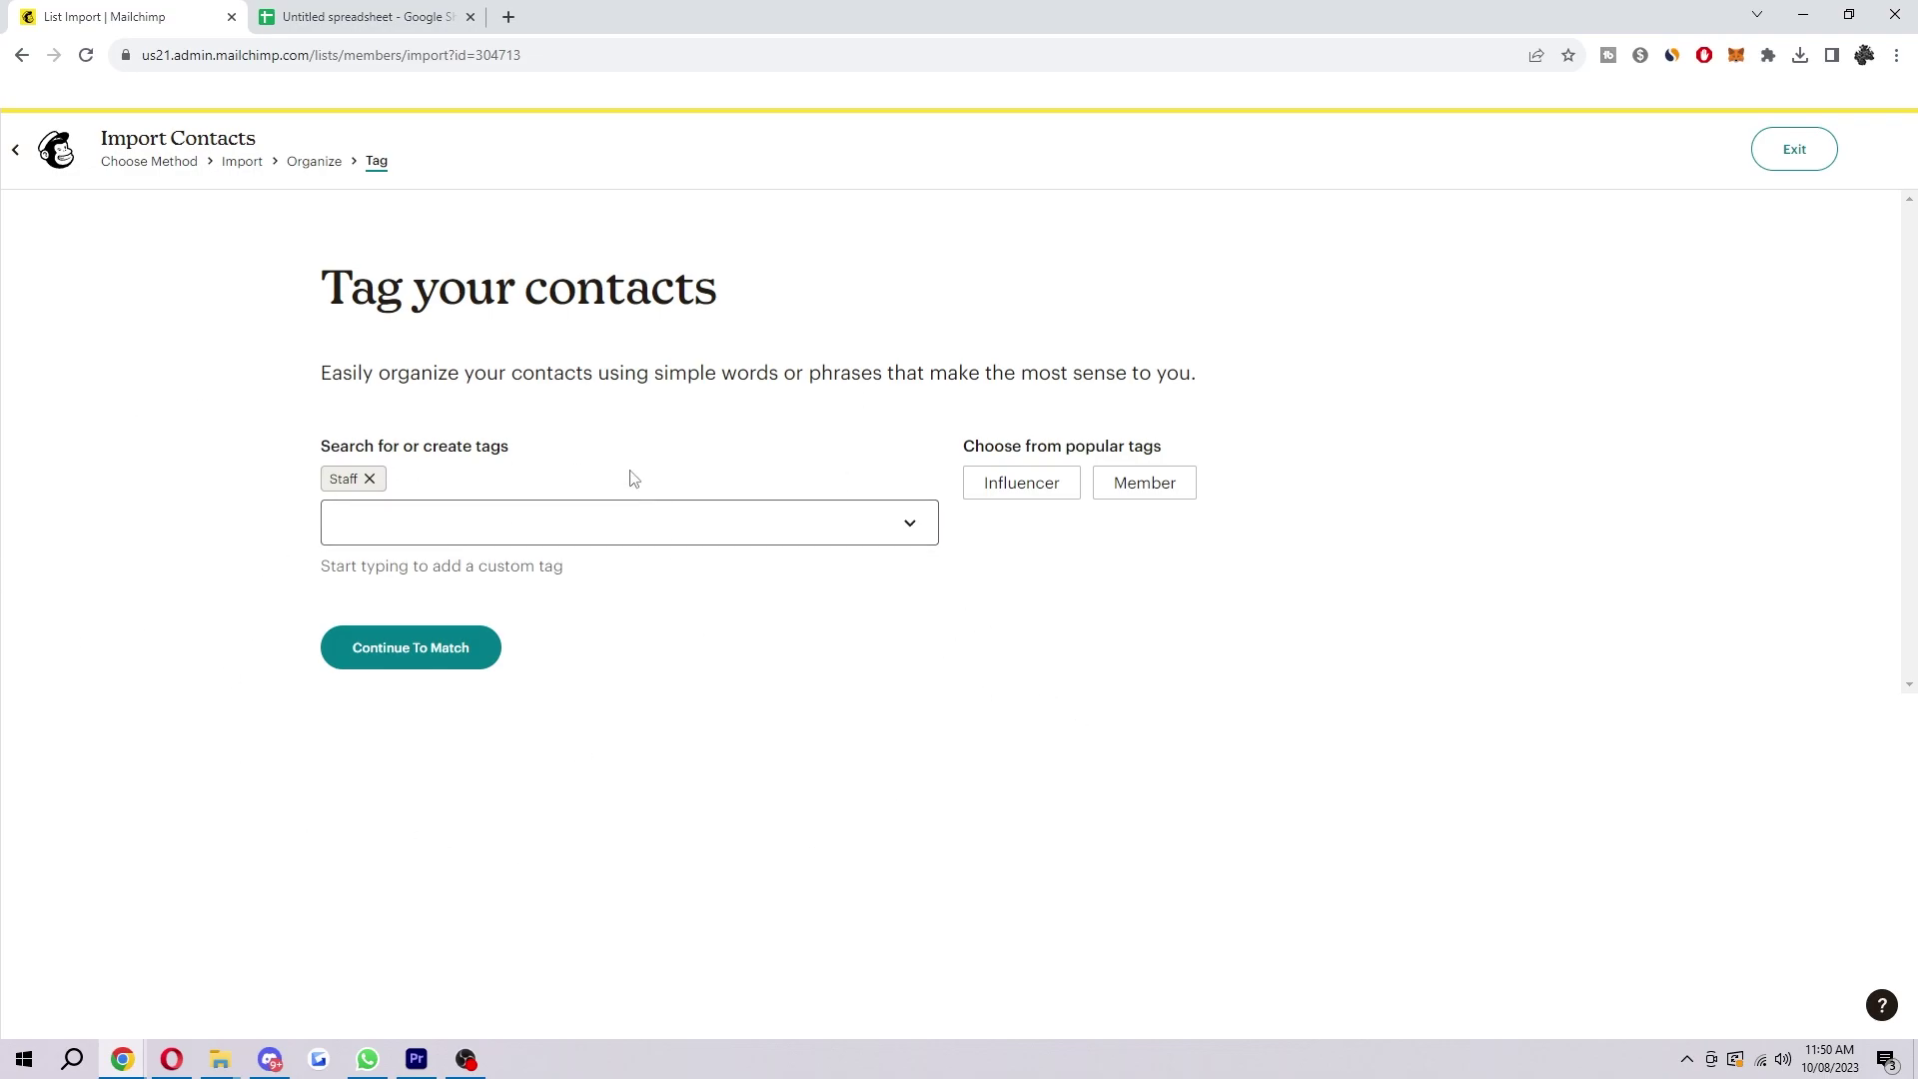
click(527, 523)
text(s)
key(BackSpace)
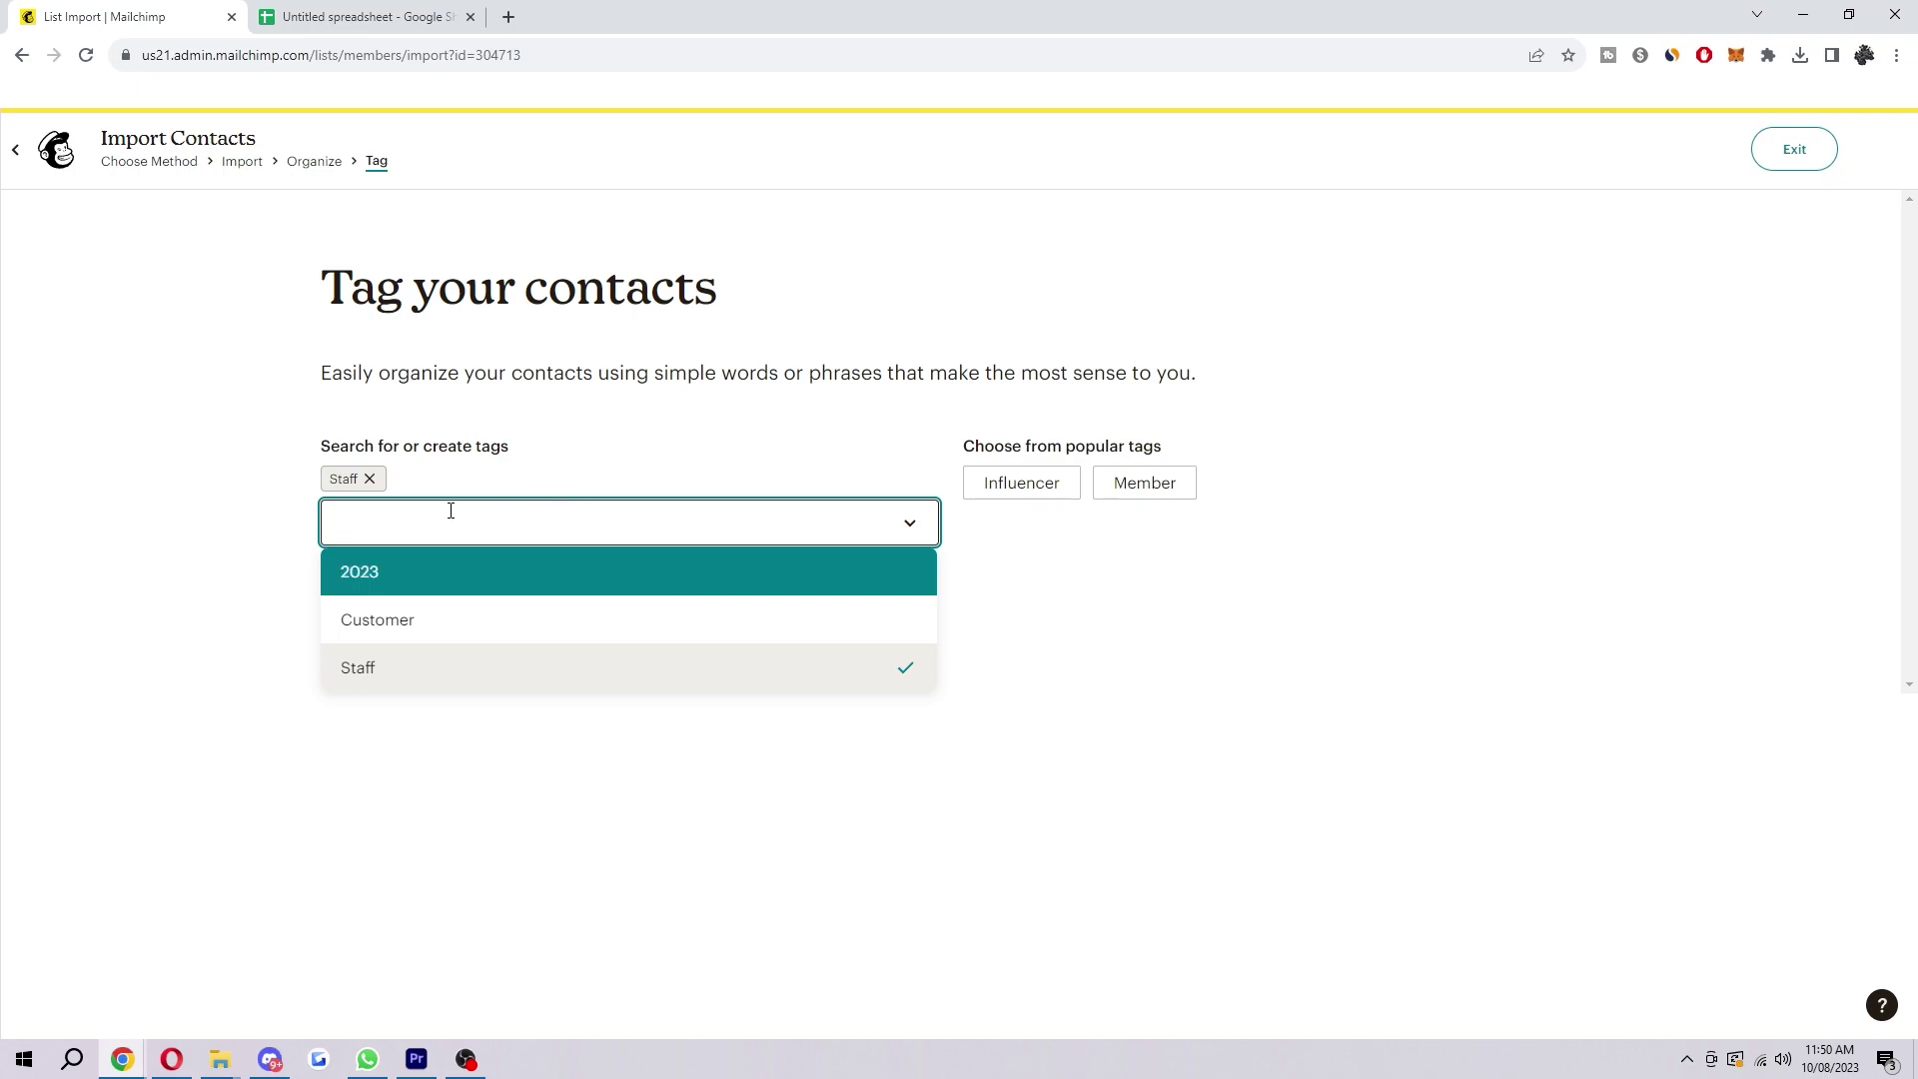
click(215, 561)
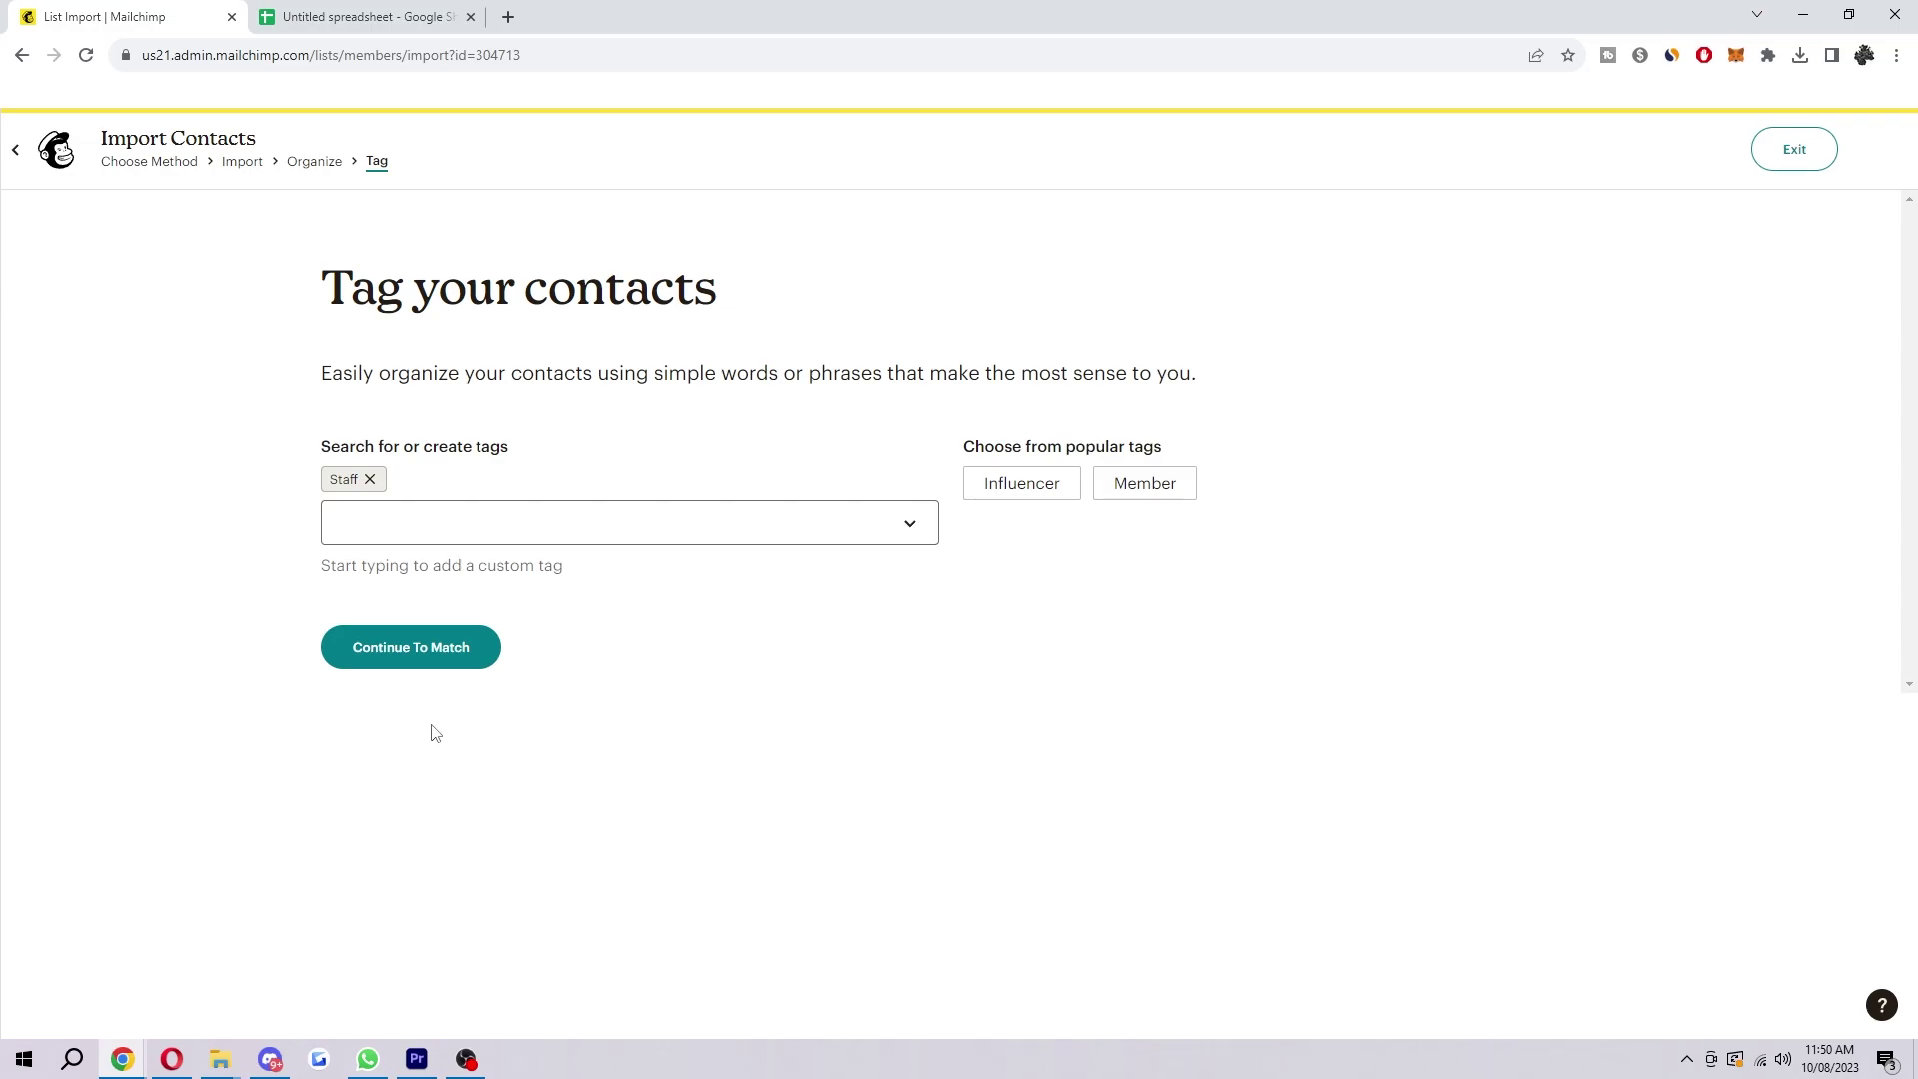
click(466, 645)
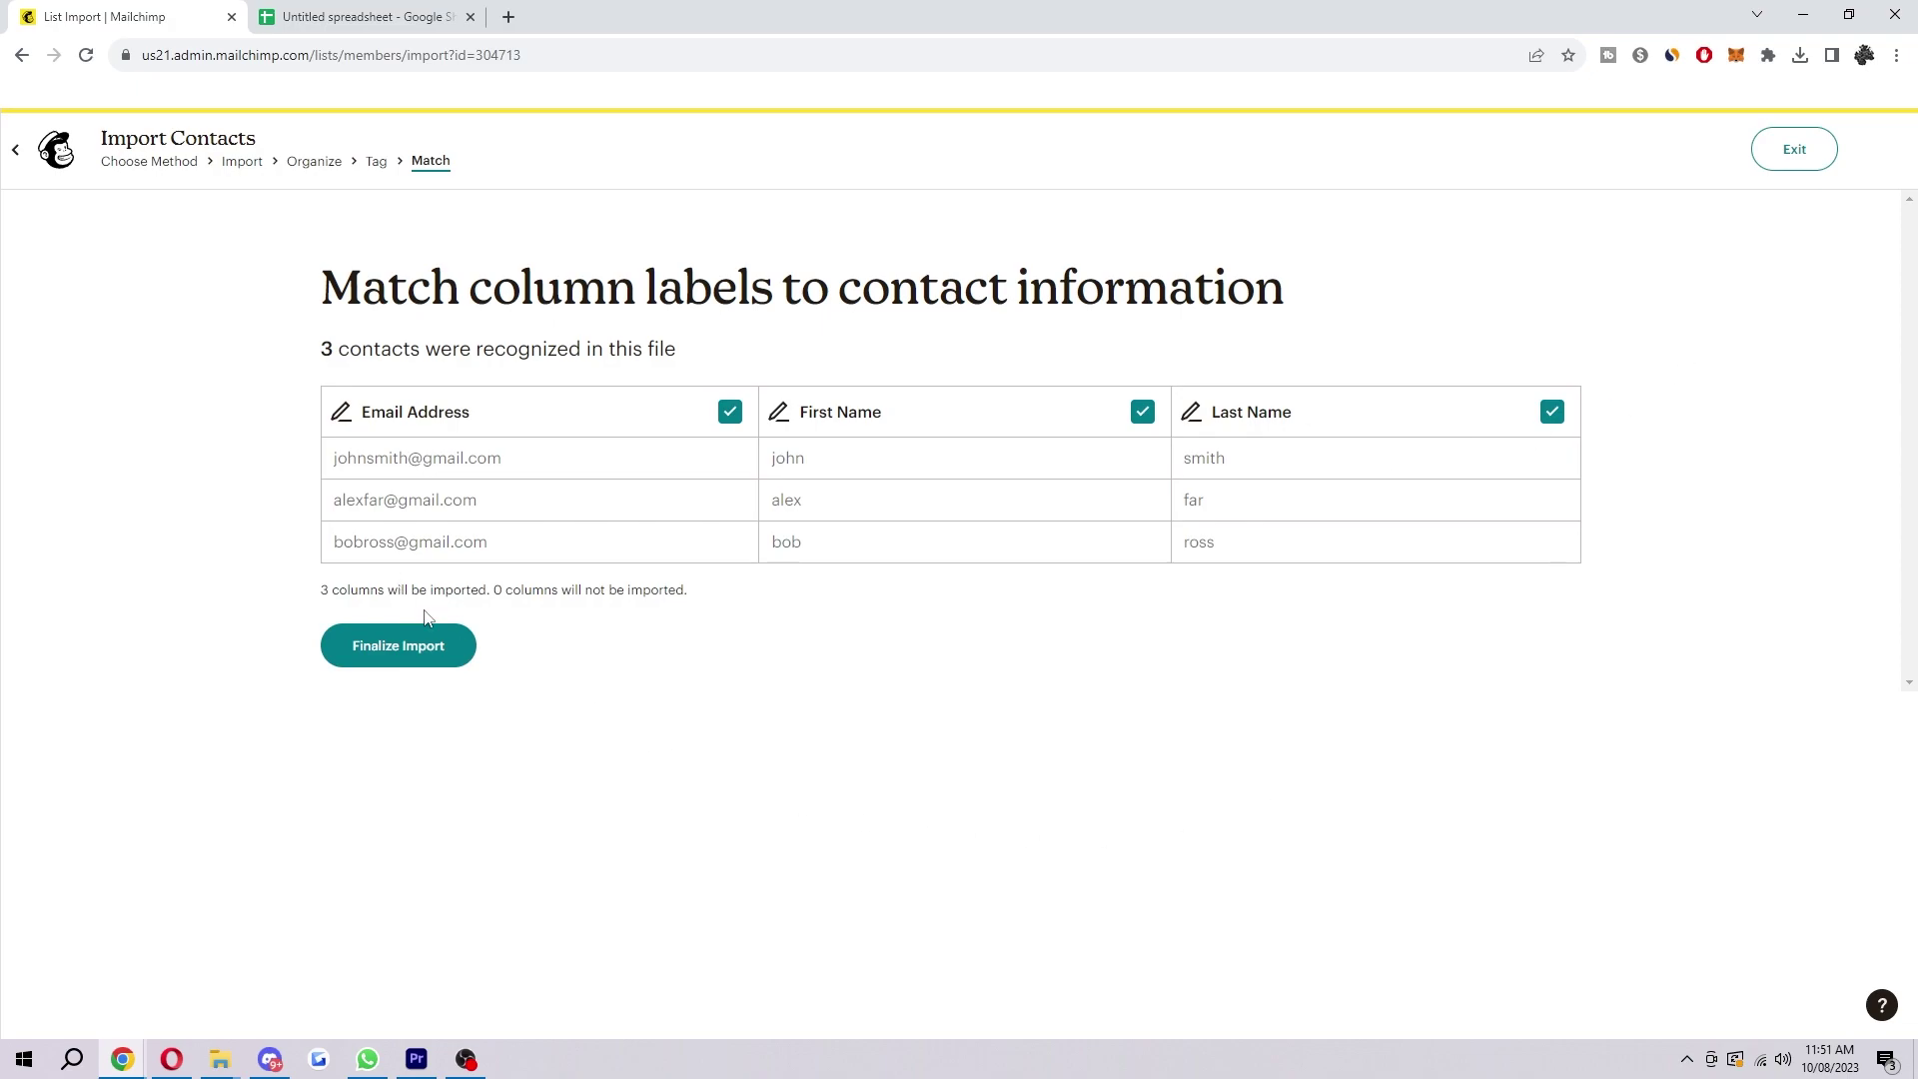
- Finalize the import and highlight the 'Tagged: Staff' line in the review summary
click(427, 647)
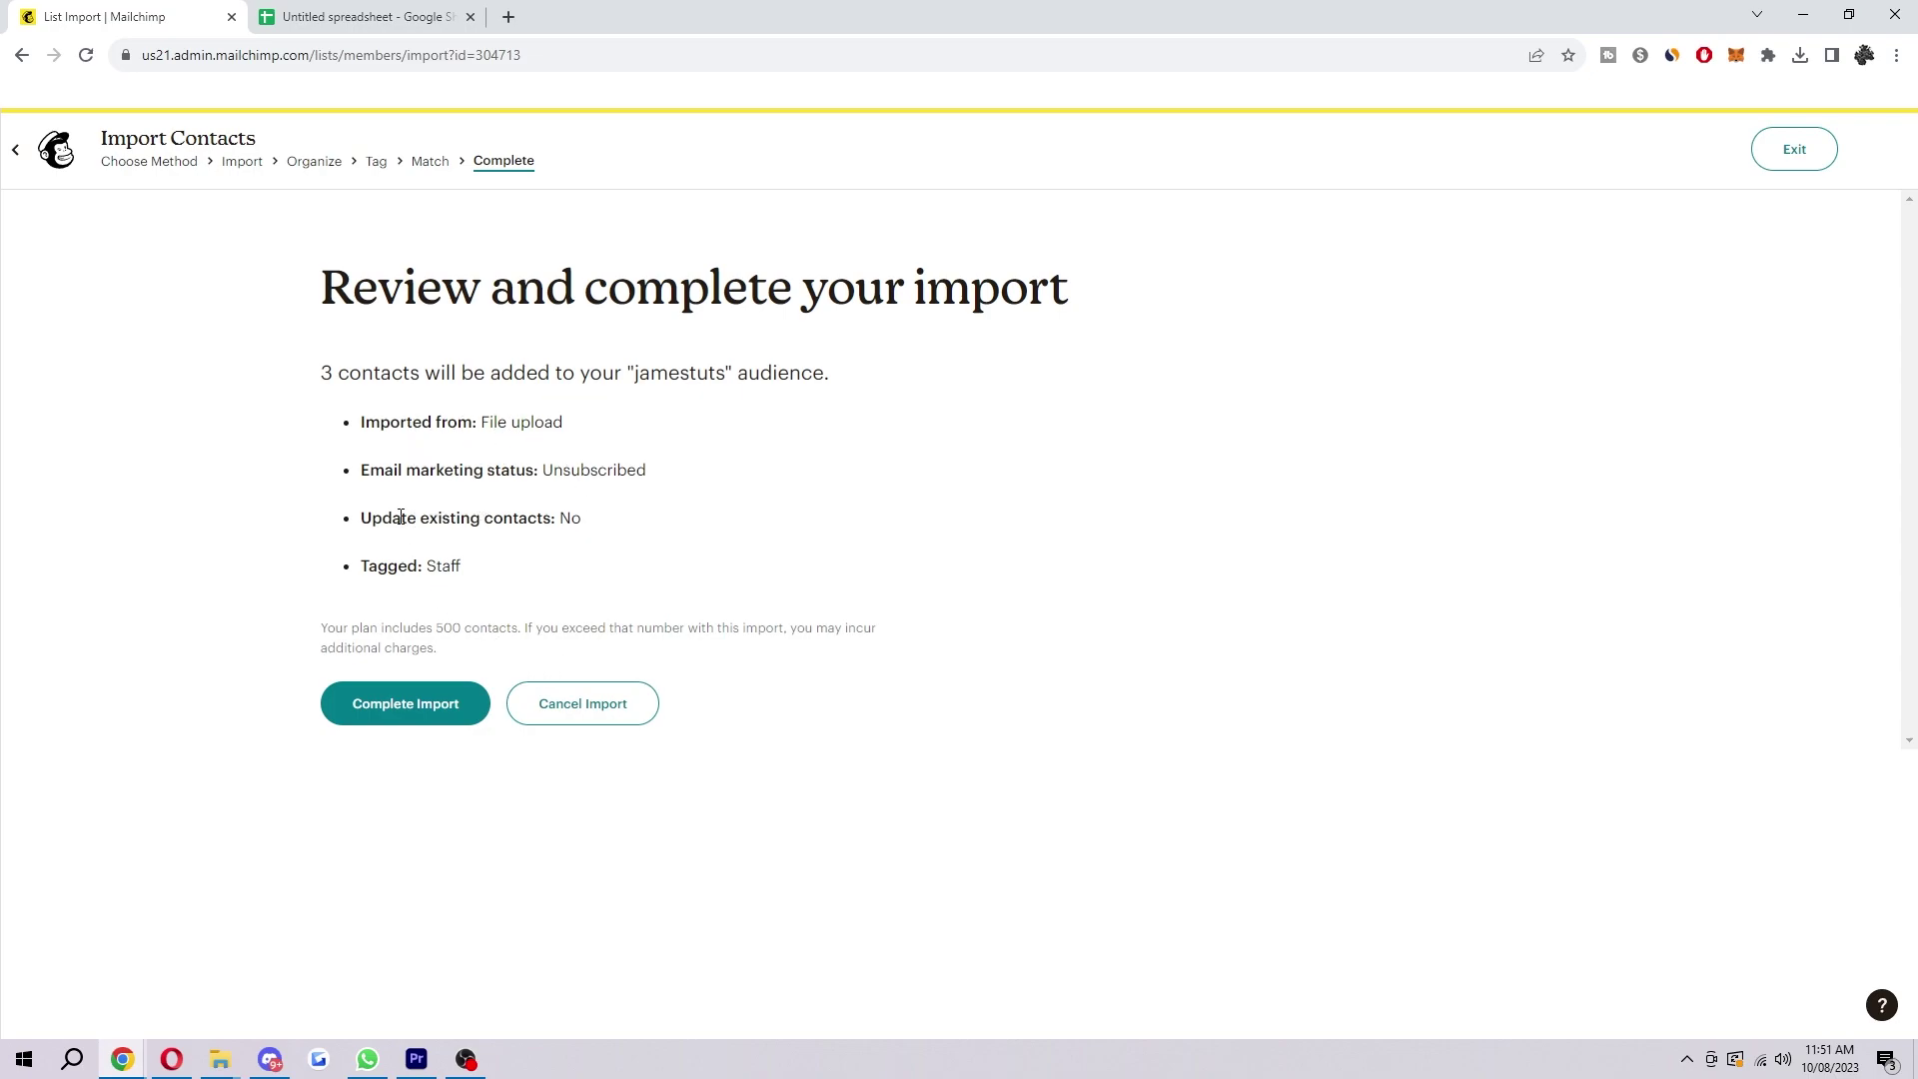
drag(380, 587, 452, 579)
- Complete the import into the 'jamestuts' audience
click(552, 596)
click(459, 706)
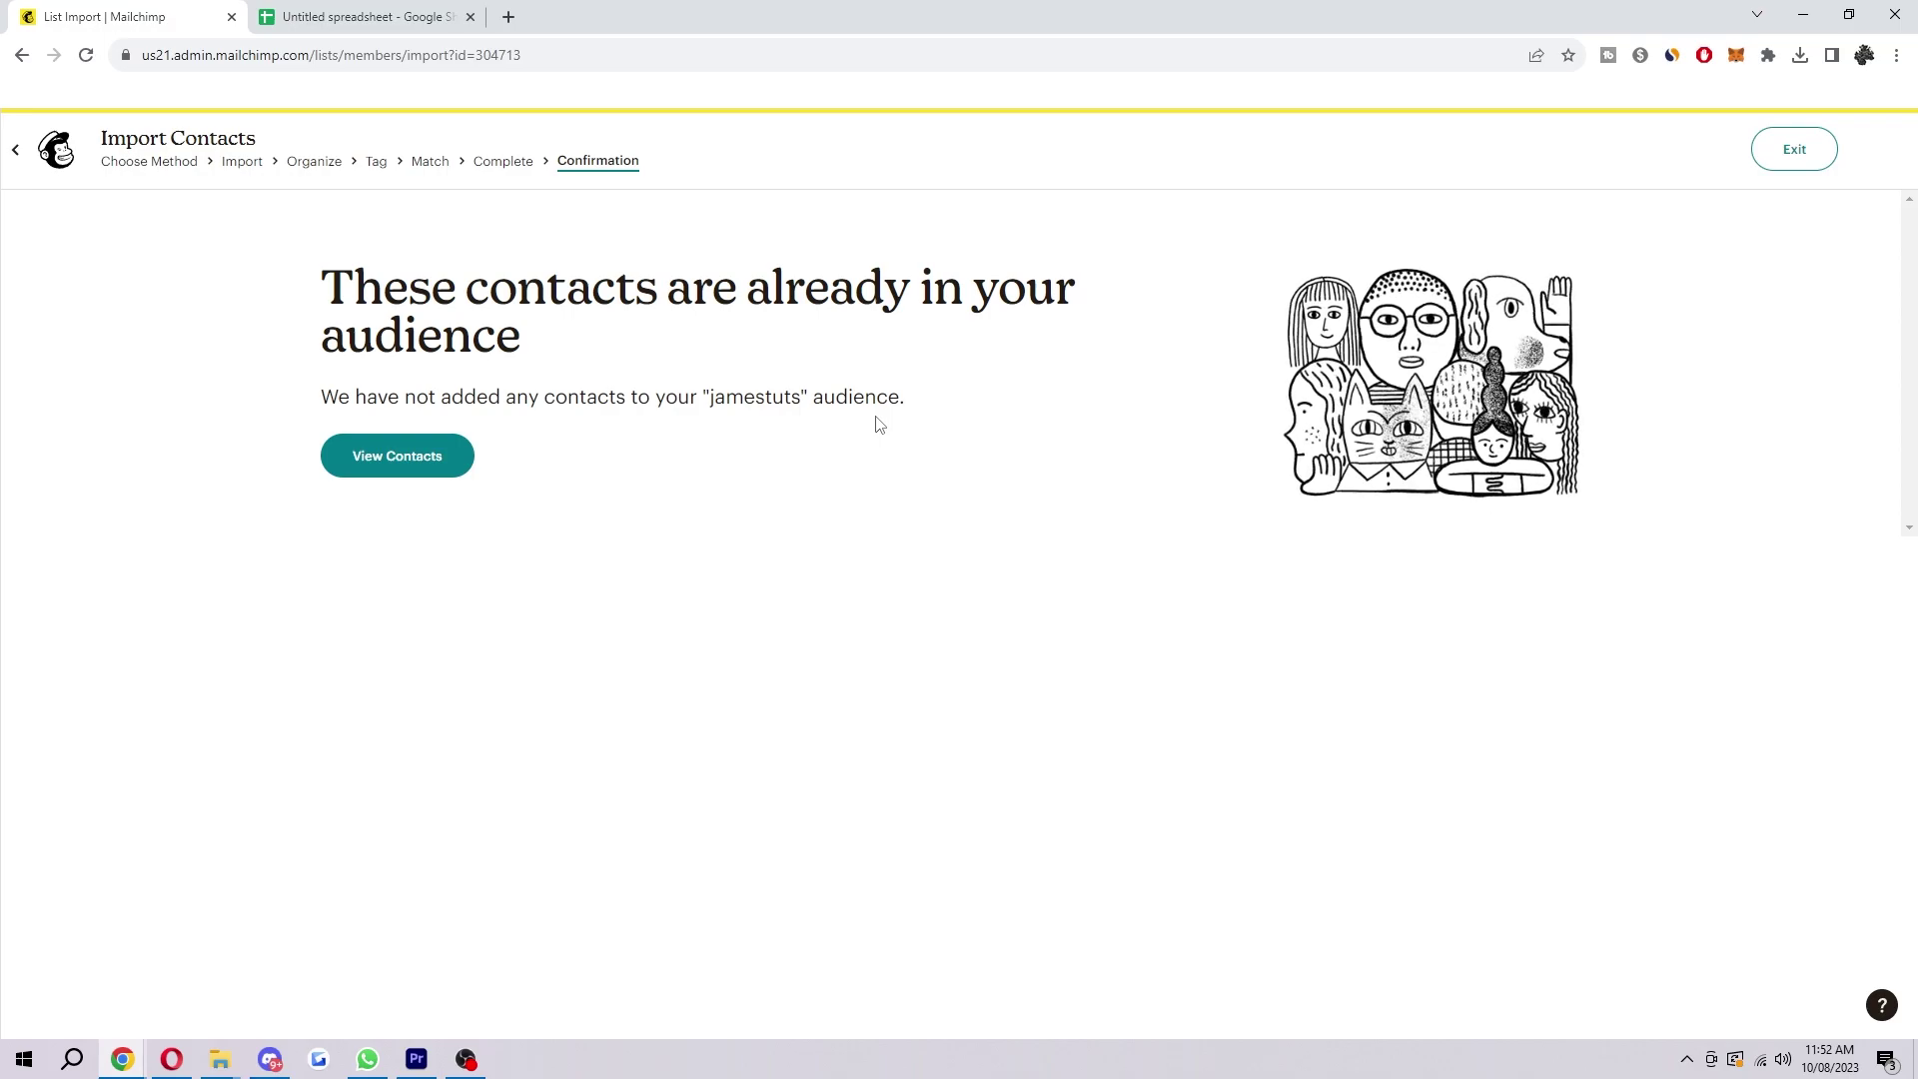
- Open the 'jamestuts' audience contacts table and scroll through the listed contacts
click(423, 459)
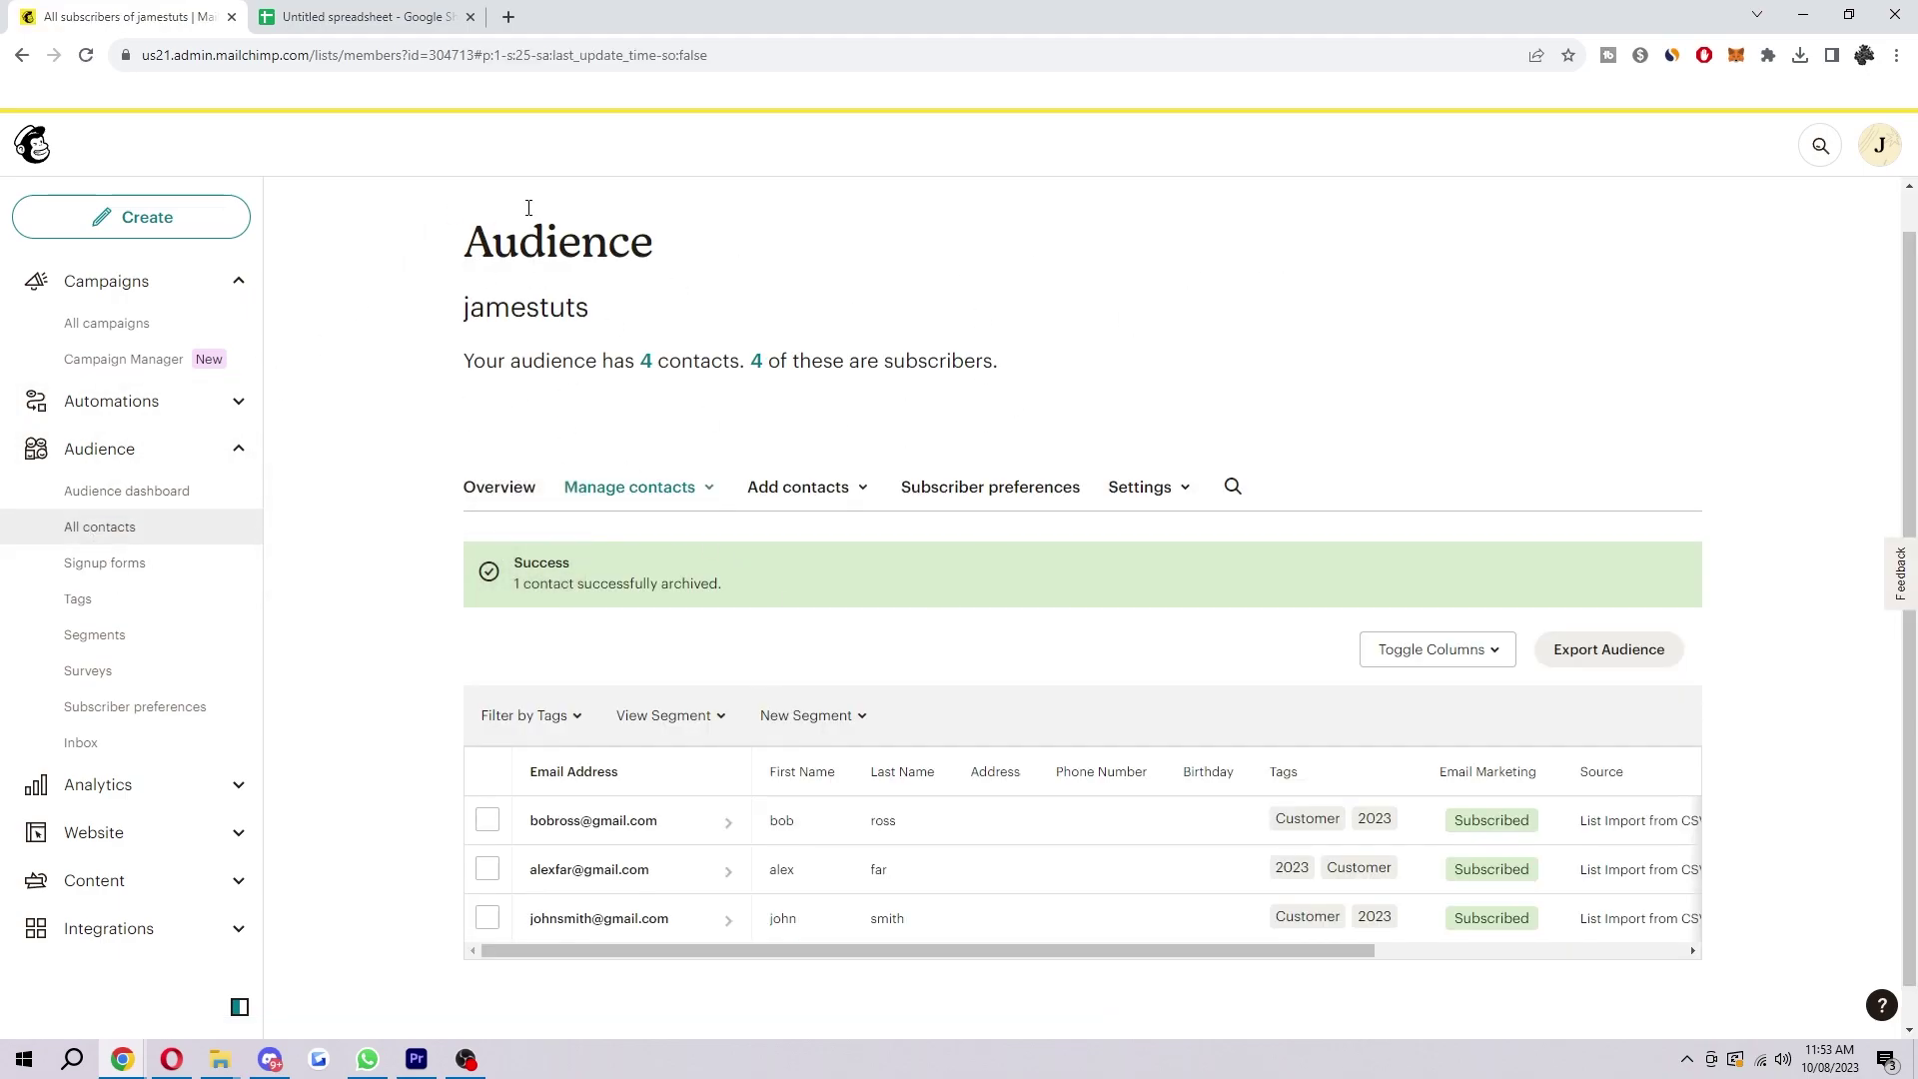
scroll(800, 650, down, 1)
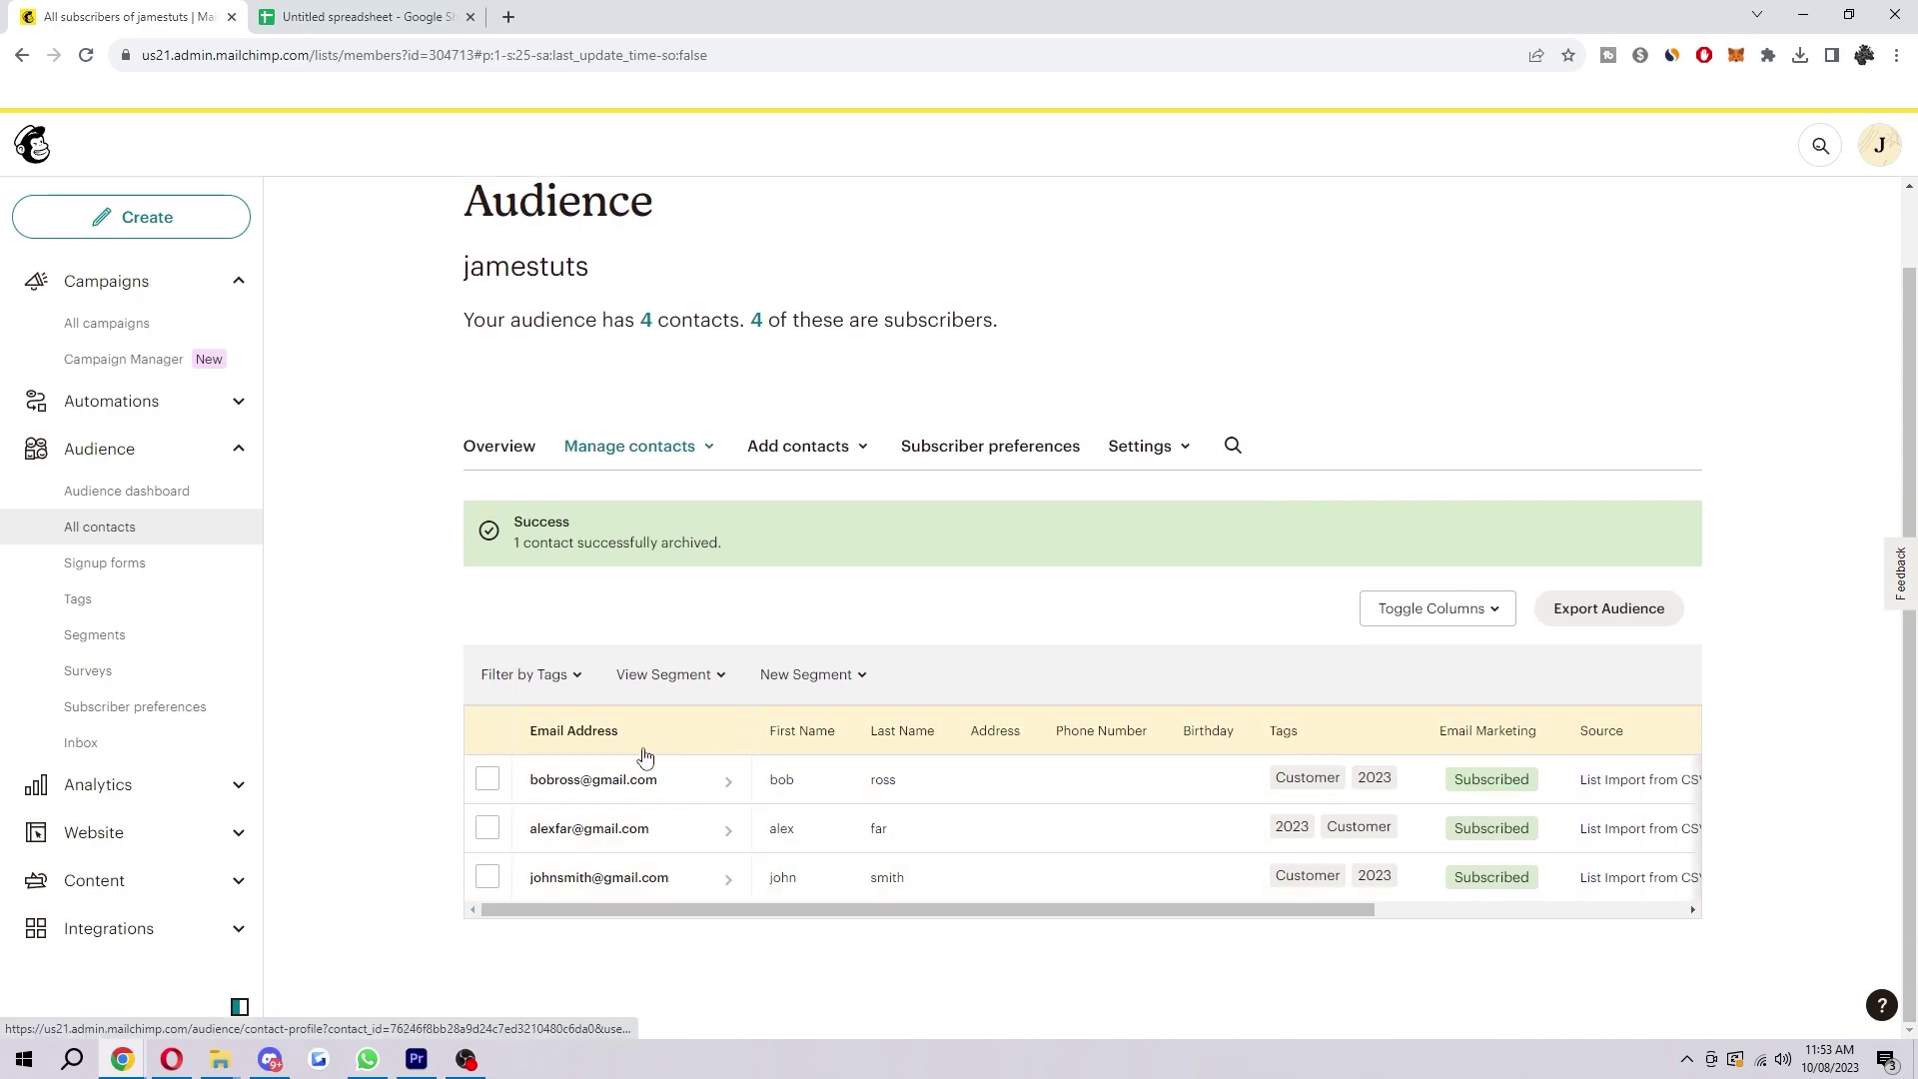